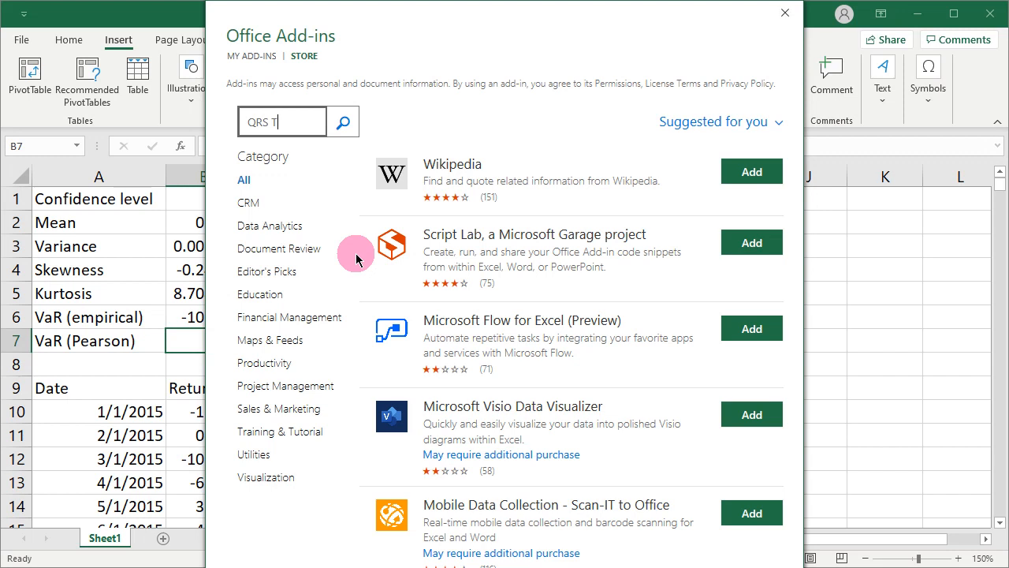
Search the add-in store for QRS Toolbox, add it to the workbook and accept its license terms
{"action": "type", "text": "oolbox"}
{"action": "key", "text": "Return"}
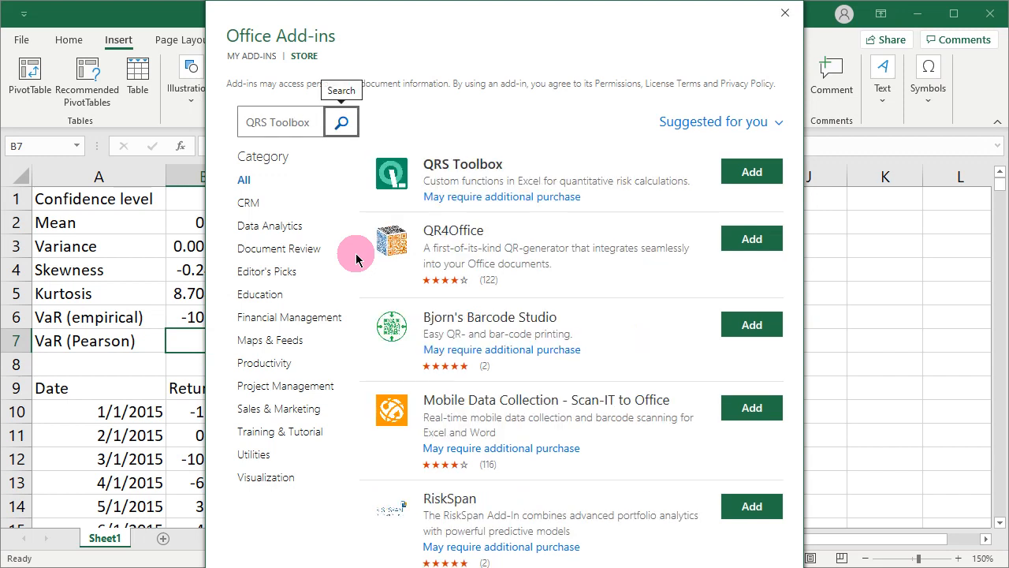
{"action": "left_click", "coordinate": [753, 172]}
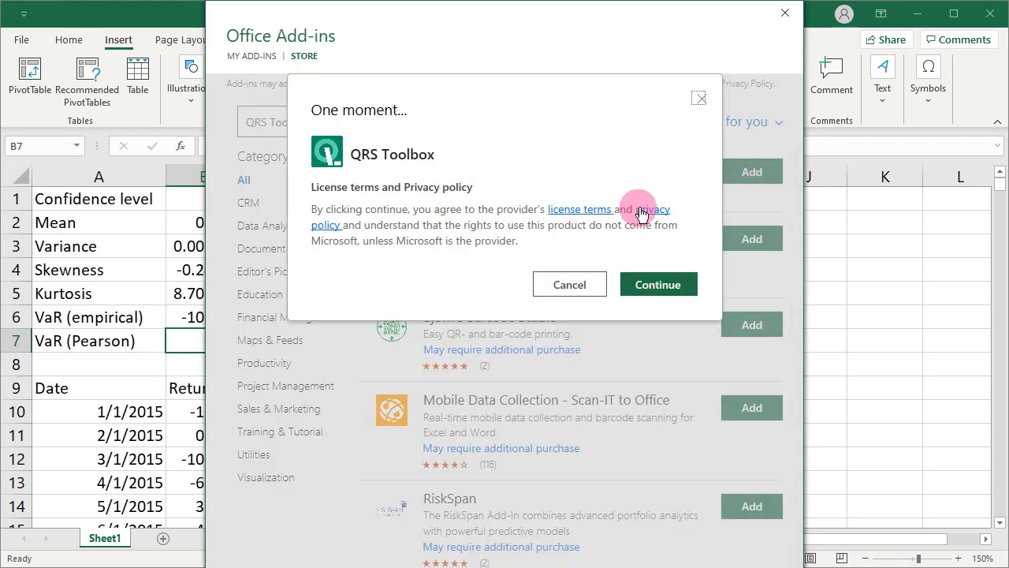
{"action": "left_click", "coordinate": [667, 284]}
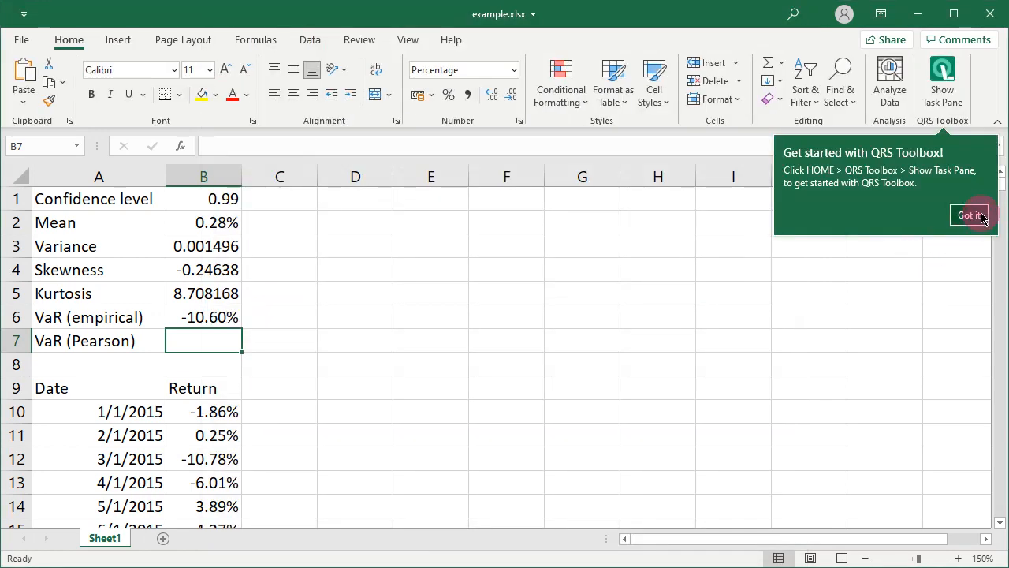
{"action": "left_click", "coordinate": [982, 216]}
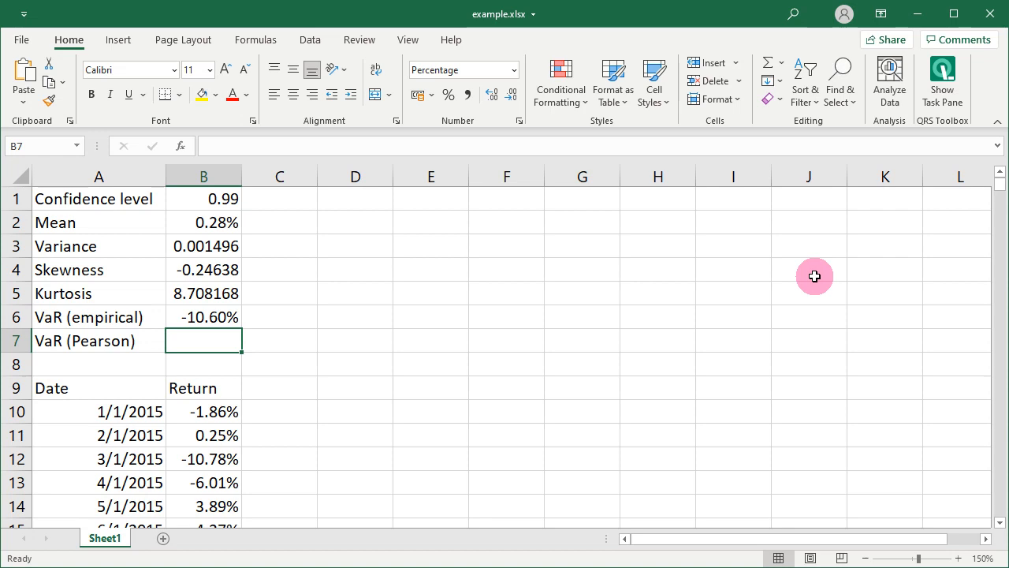
Sign in to the QRS Toolbox task pane with a Microsoft account and open its custom functions list
{"action": "left_click", "coordinate": [946, 83]}
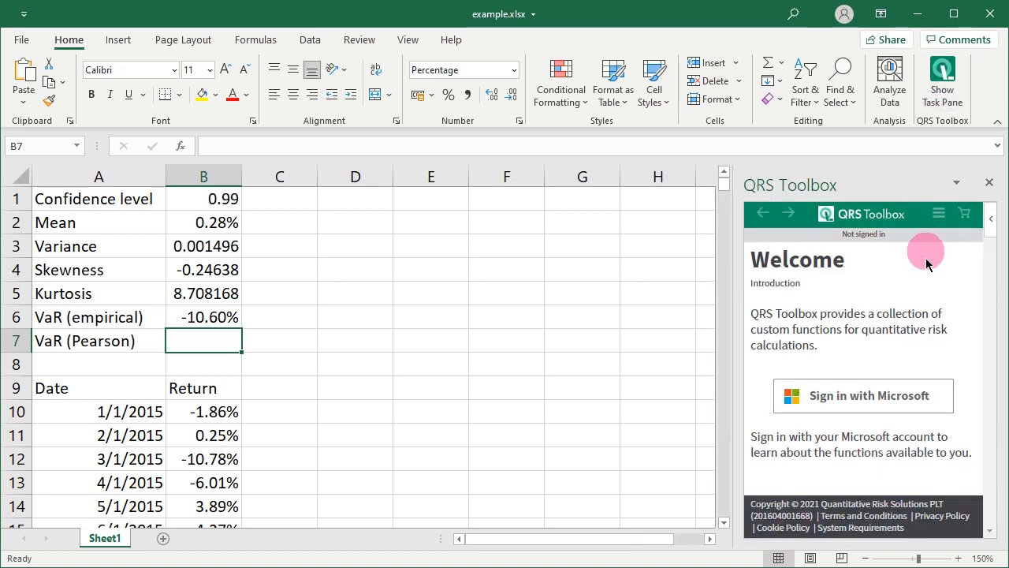
{"action": "left_click", "coordinate": [940, 402]}
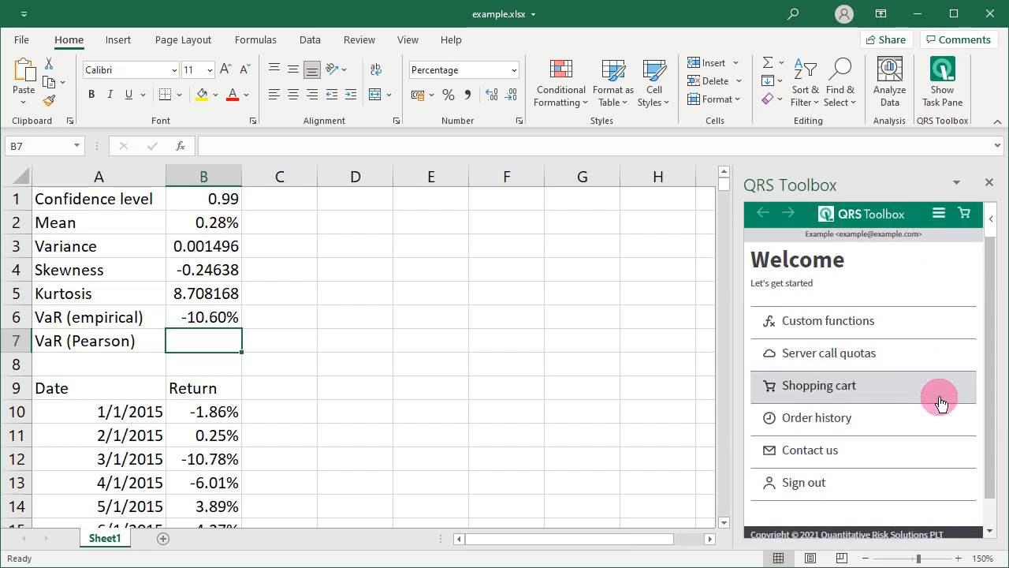
{"action": "left_click", "coordinate": [949, 325]}
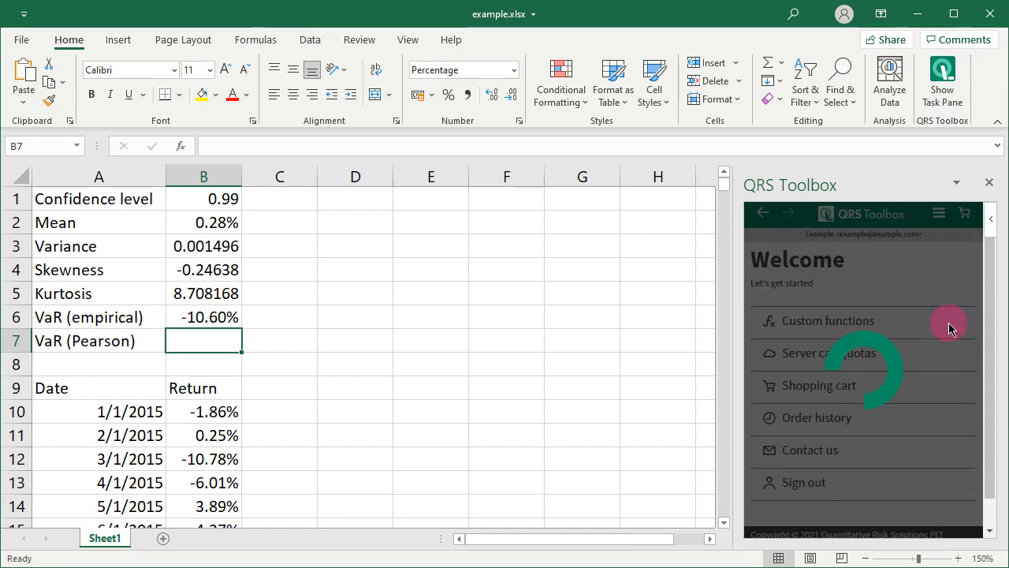
Start the 7-day free trial of the QRS.VAR.PEARSON function under Value at risk
{"action": "left_click_drag", "start_coordinate": [989, 257], "coordinate": [973, 311]}
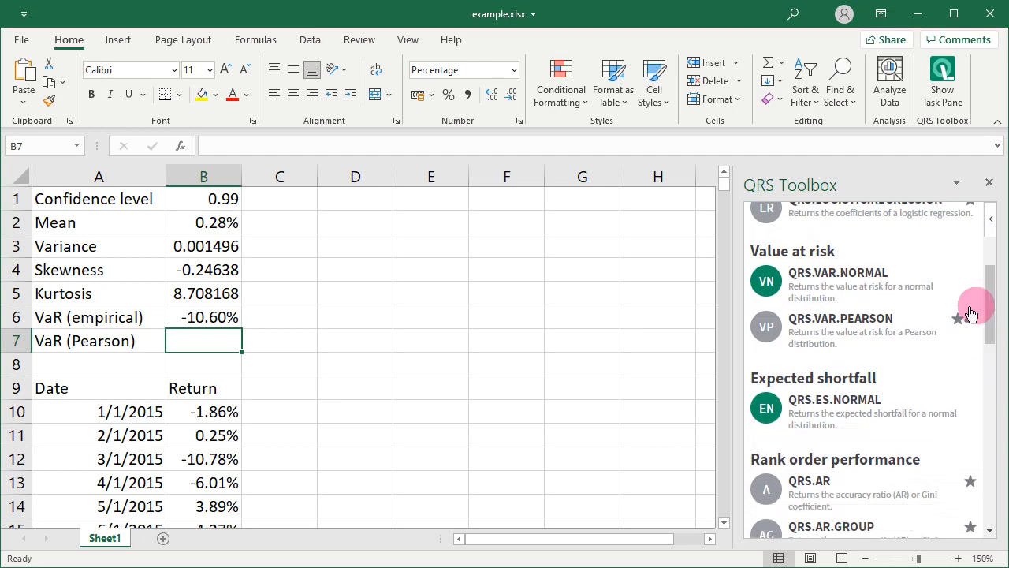
{"action": "left_click", "coordinate": [917, 330]}
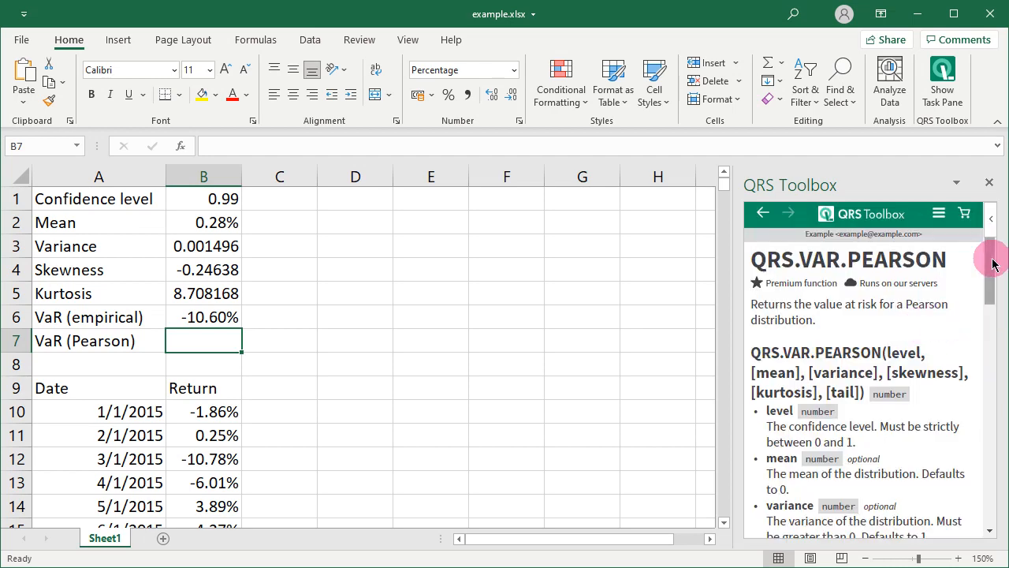
{"action": "left_click_drag", "start_coordinate": [993, 265], "coordinate": [992, 477]}
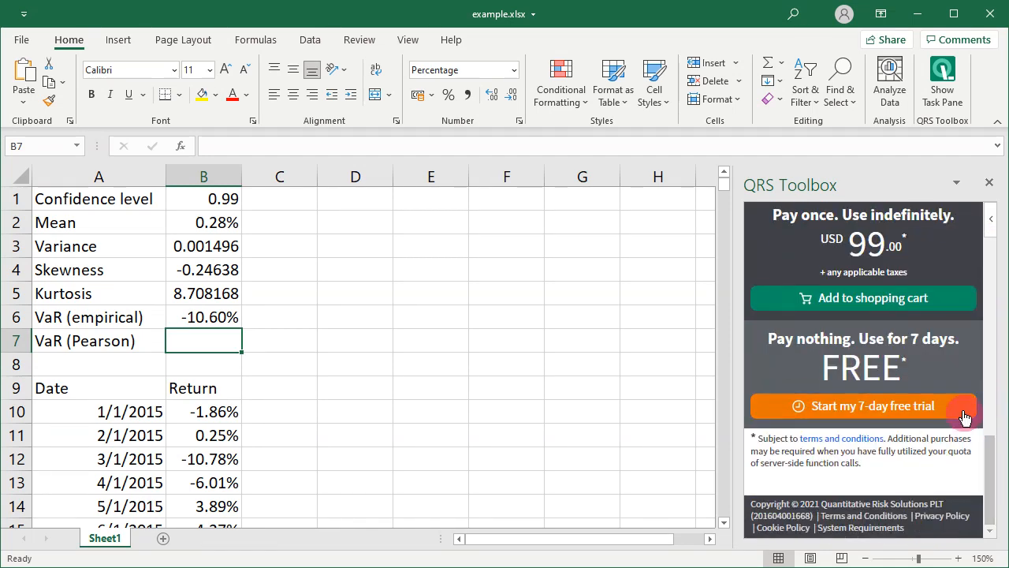
{"action": "left_click", "coordinate": [964, 413]}
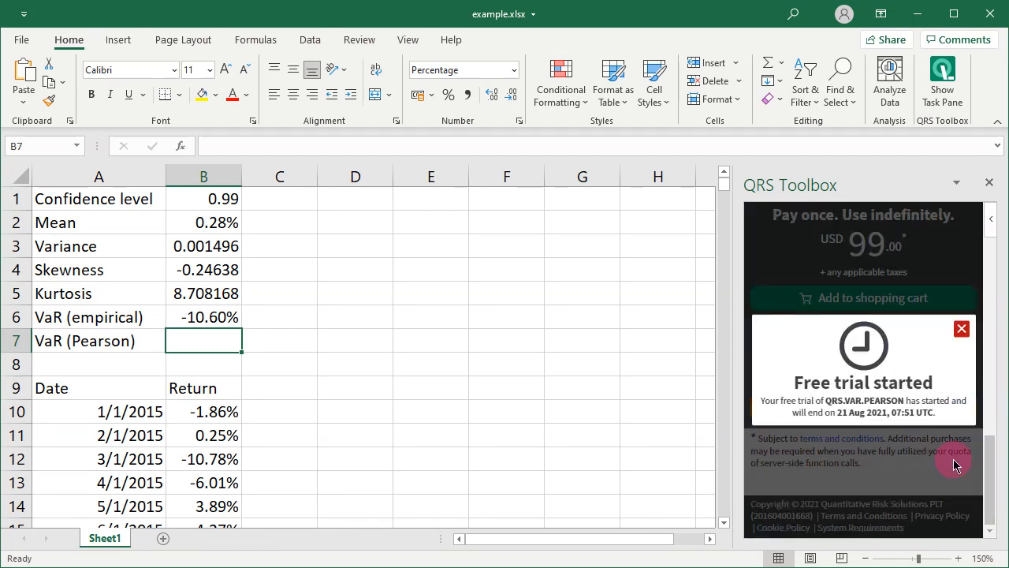
{"action": "left_click", "coordinate": [961, 329]}
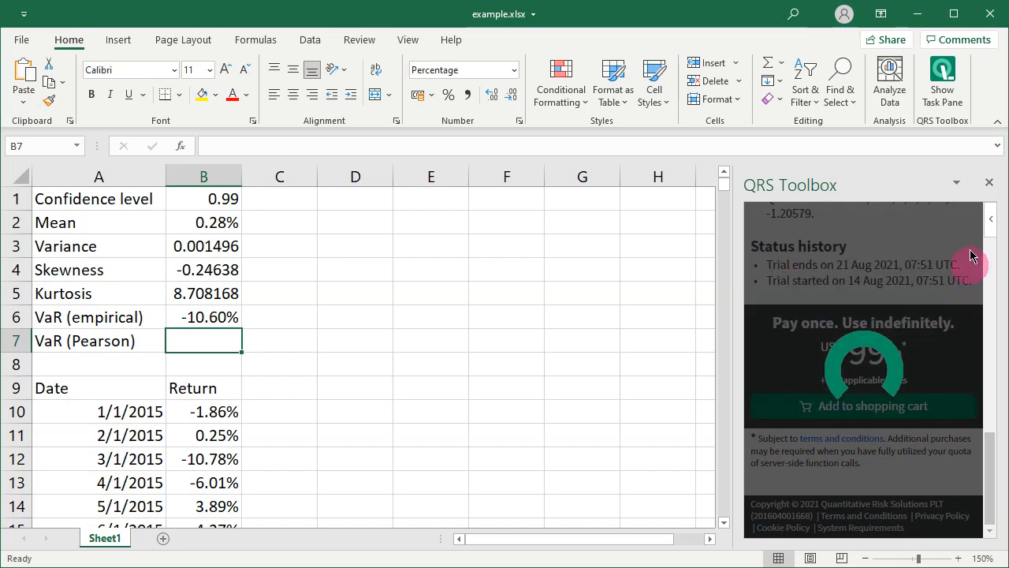
Close the QRS Toolbox task pane and collapse the ribbon to give the worksheet more room
{"action": "left_click", "coordinate": [989, 182]}
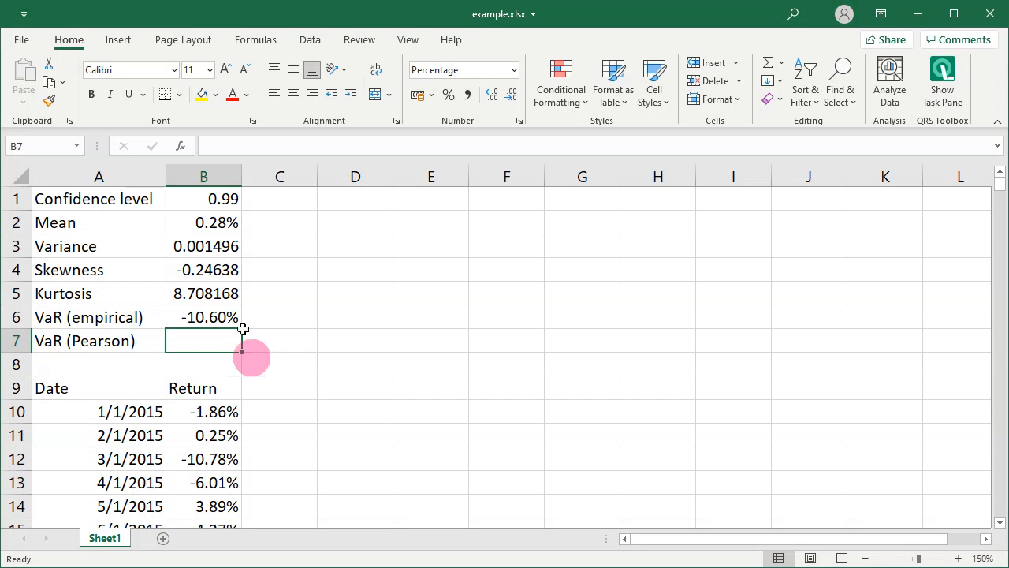
{"action": "double_click", "coordinate": [78, 50]}
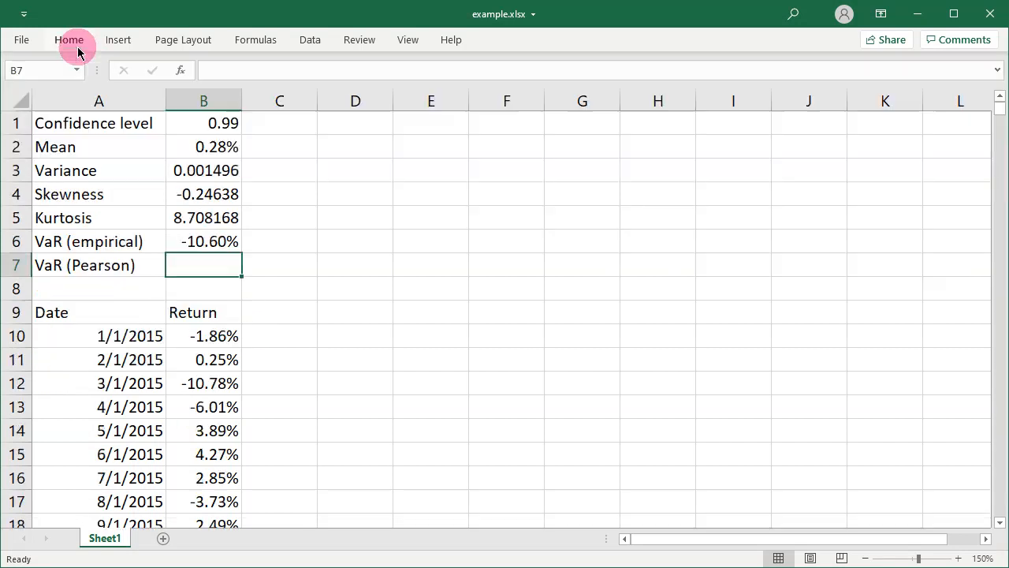
Examine the confidence level and the formulas for mean, variance, skewness and kurtosis in cells B1 to B5
{"action": "left_click", "coordinate": [208, 123]}
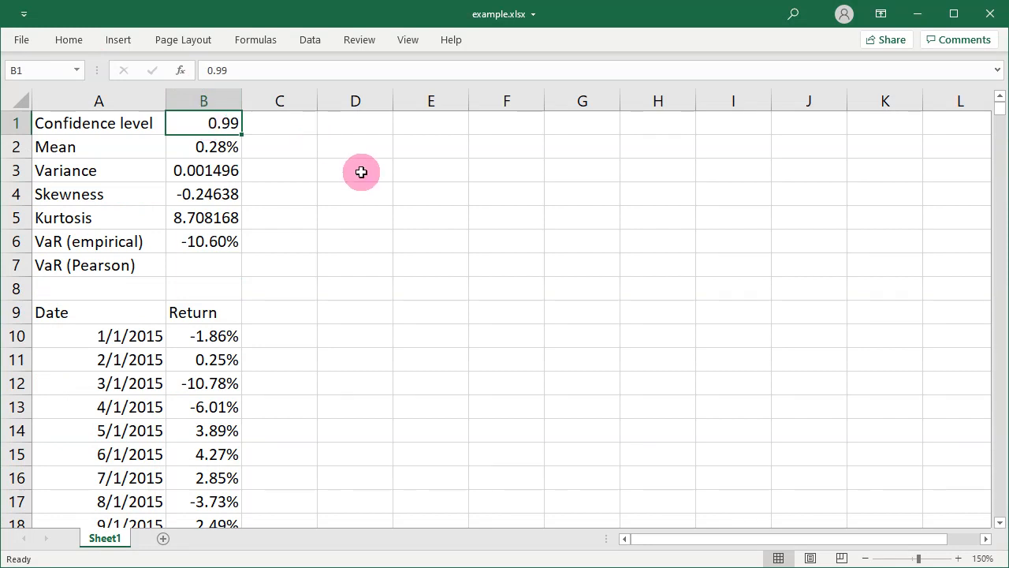
{"action": "key", "text": "Down"}
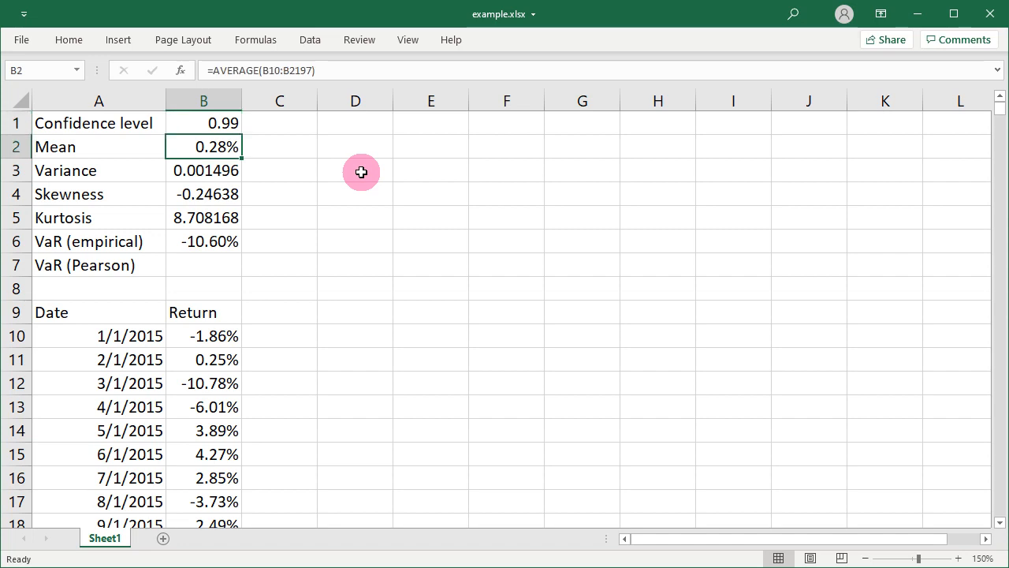
{"action": "key", "text": "F2"}
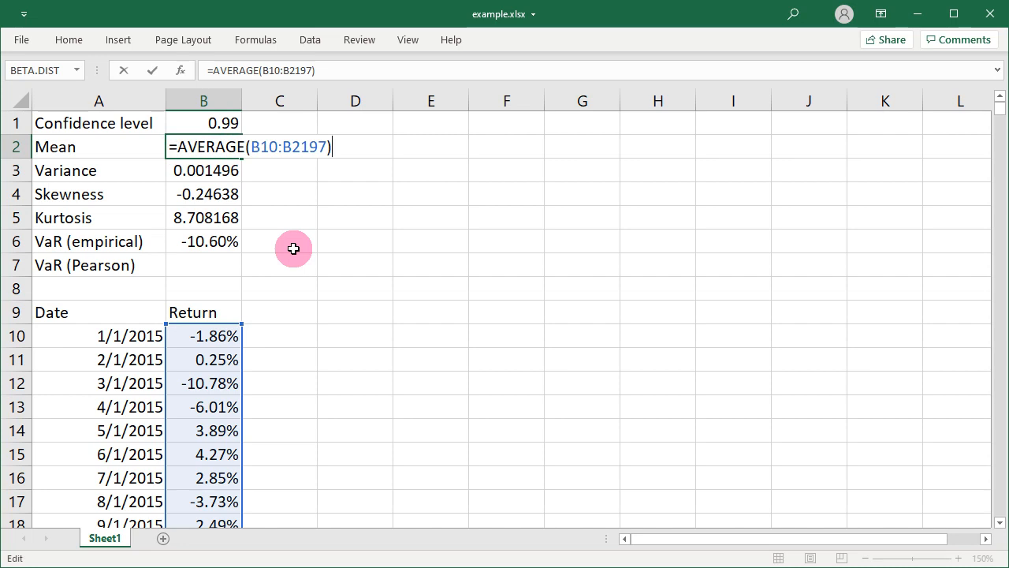
{"action": "key", "text": "Return"}
{"action": "key", "text": "F2"}
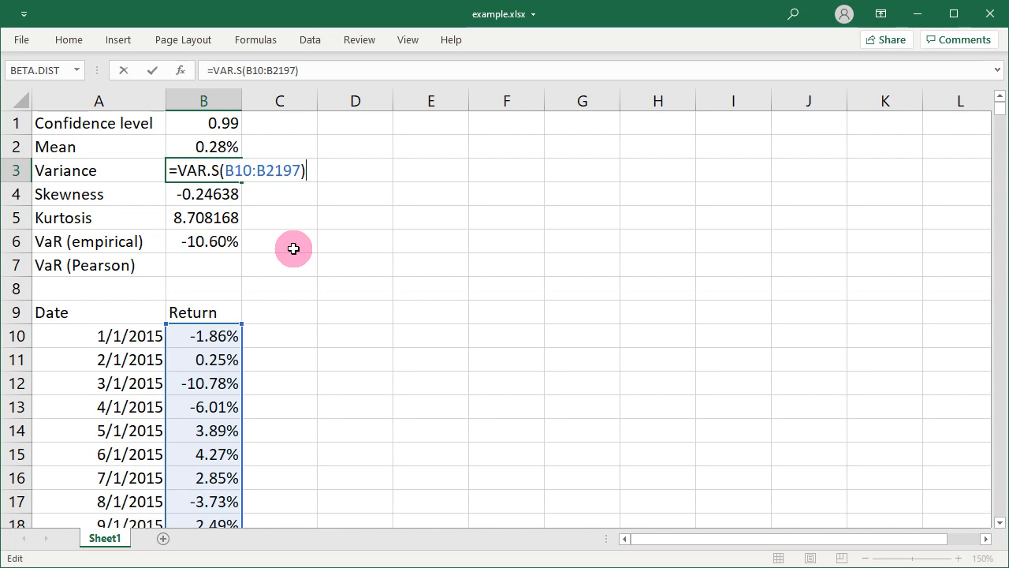
{"action": "key", "text": "Return"}
{"action": "key", "text": "F2"}
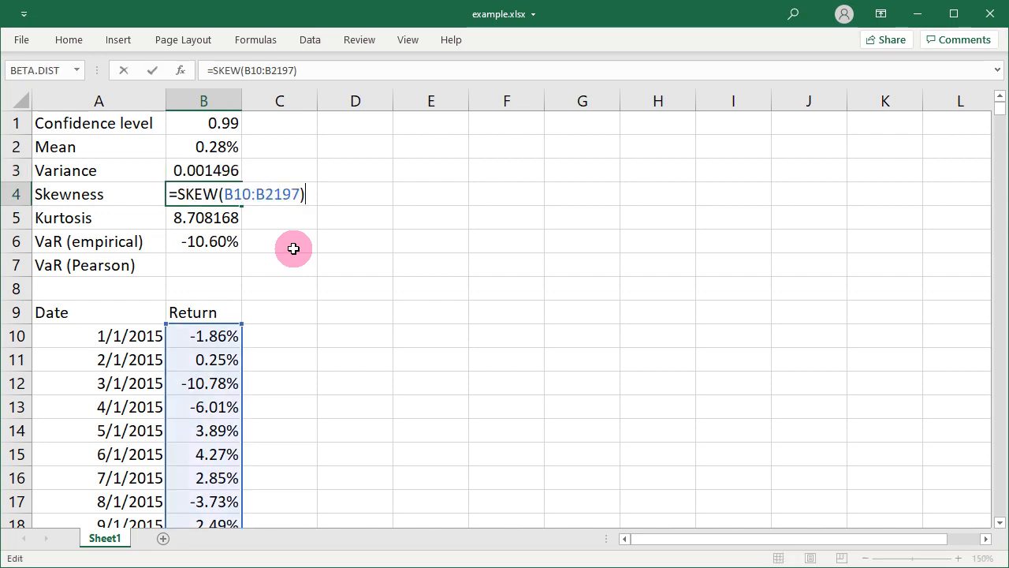
{"action": "key", "text": "Return"}
{"action": "key", "text": "F2"}
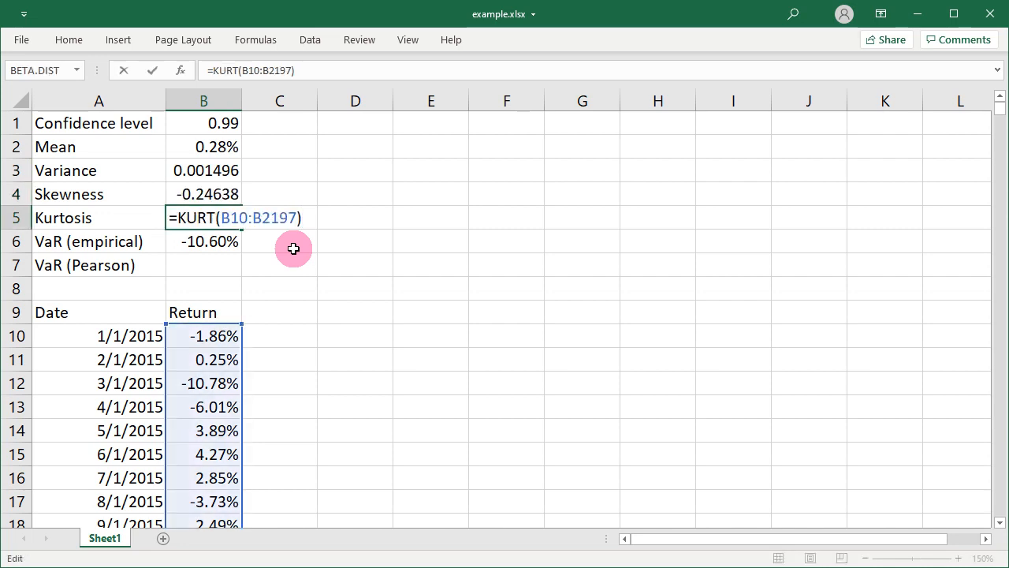
{"action": "key", "text": "ctrl+Return"}
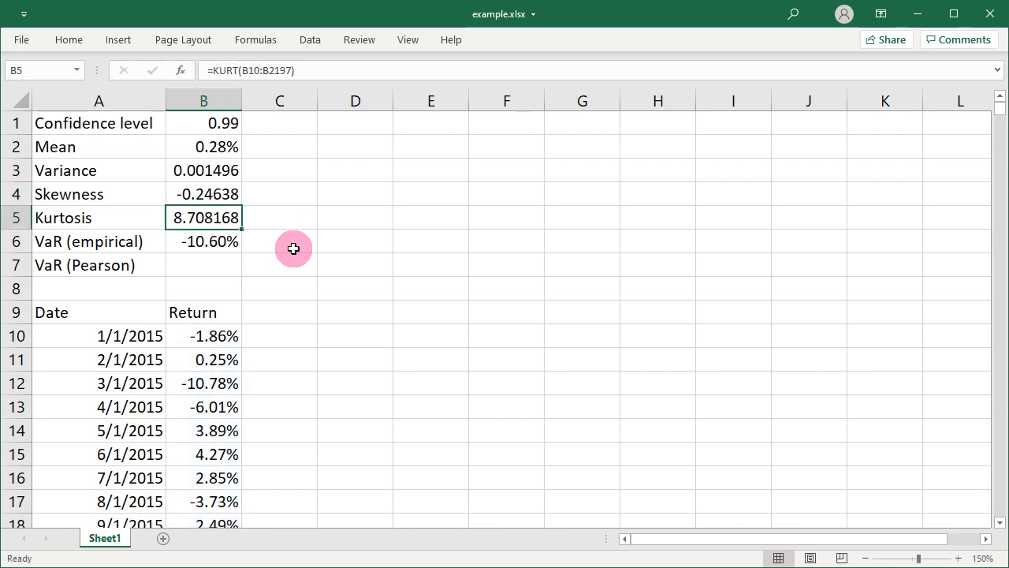
{"action": "left_click", "coordinate": [292, 152]}
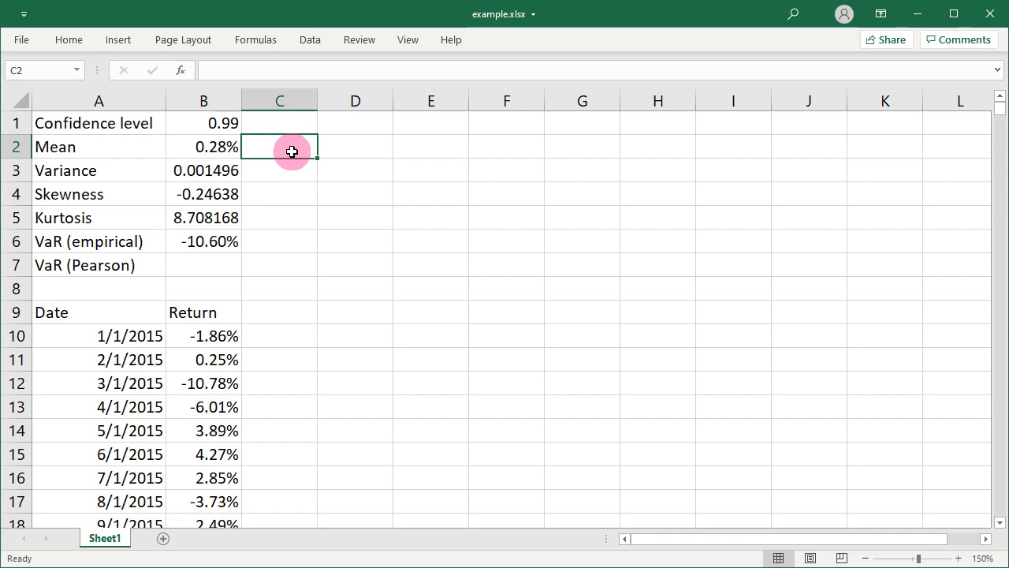
{"action": "left_click", "coordinate": [287, 171]}
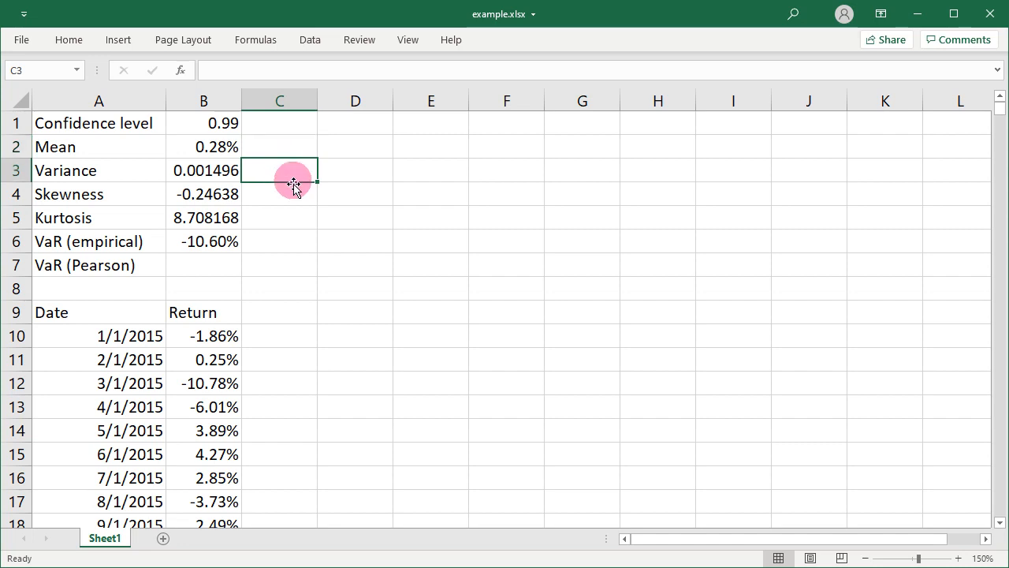
{"action": "left_click", "coordinate": [291, 193]}
{"action": "left_click", "coordinate": [290, 220]}
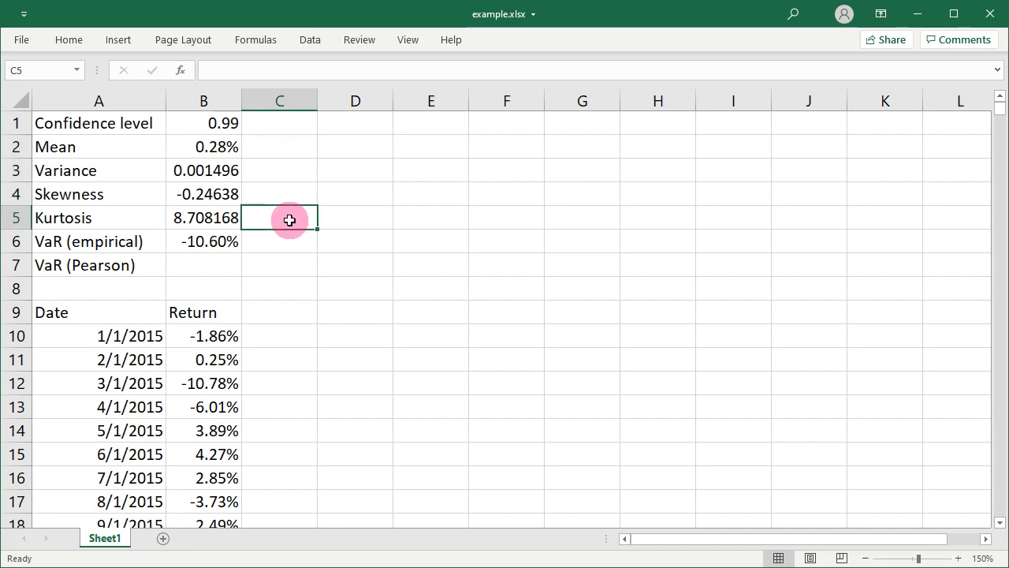
{"action": "left_click", "coordinate": [288, 170]}
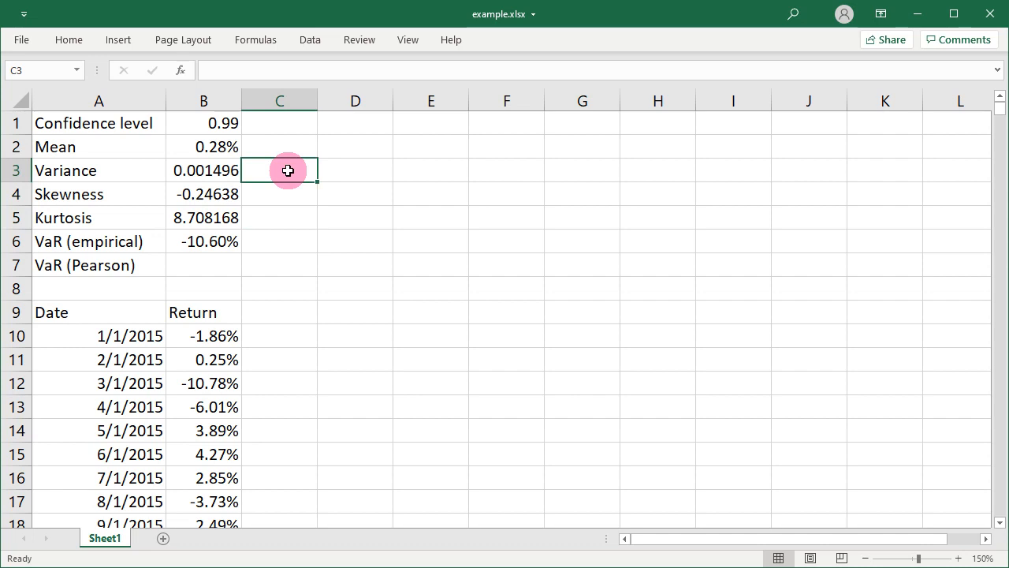
{"action": "left_click", "coordinate": [291, 194]}
{"action": "left_click", "coordinate": [290, 219]}
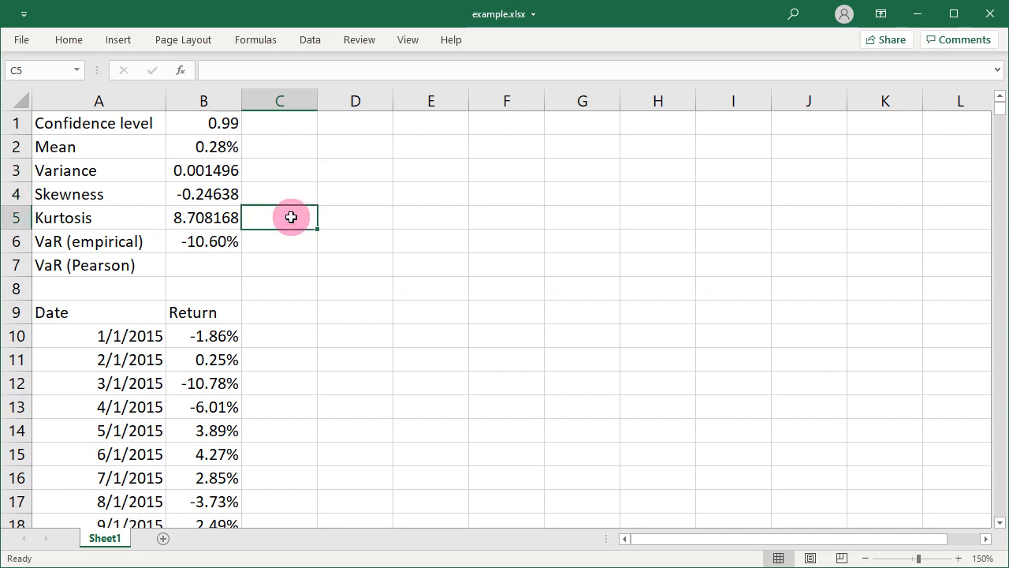
Inspect the empirical VaR formula in cell B6 without changing it
{"action": "left_click", "coordinate": [225, 266]}
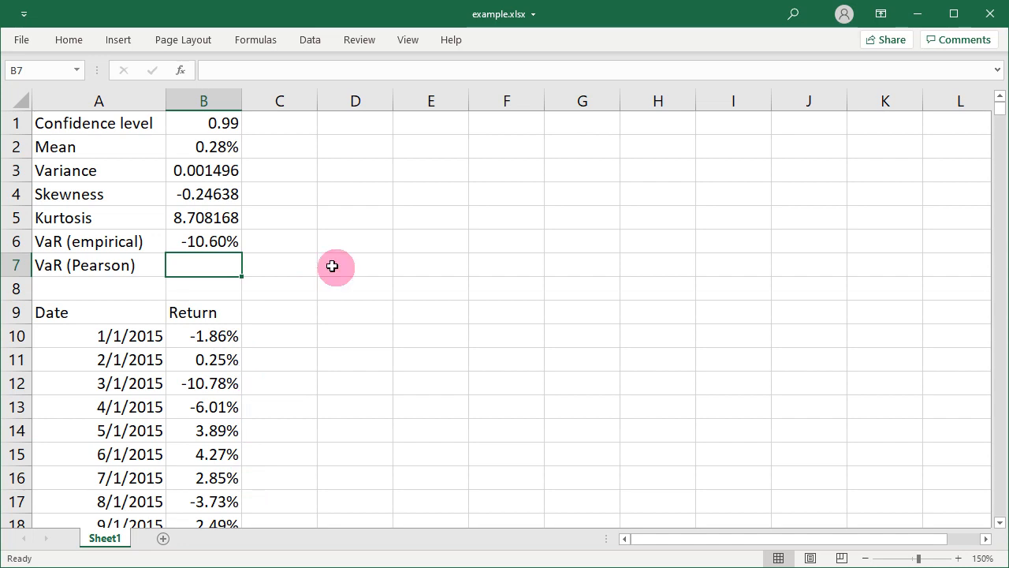
{"action": "left_click", "coordinate": [216, 240]}
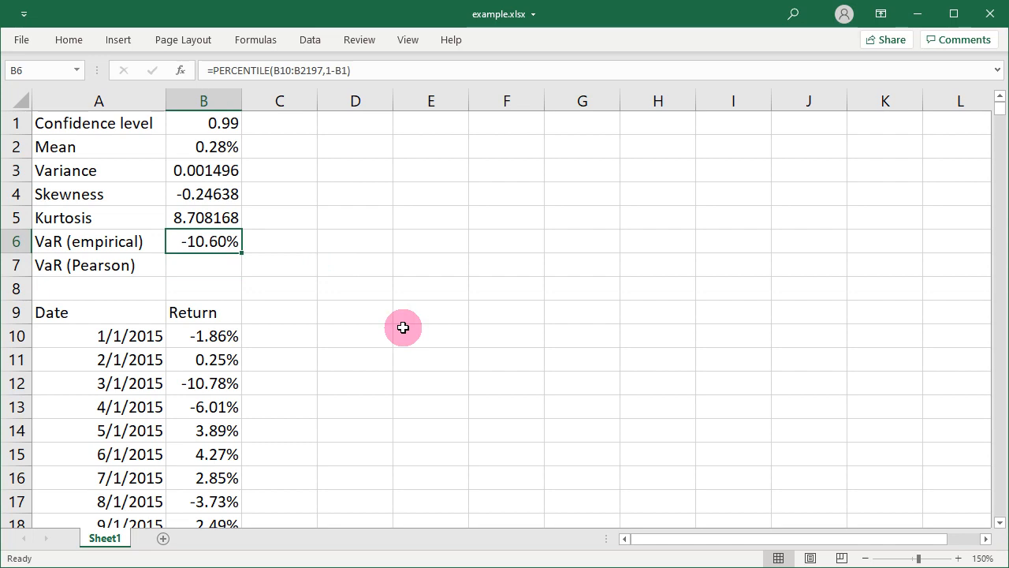
{"action": "key", "text": "F2"}
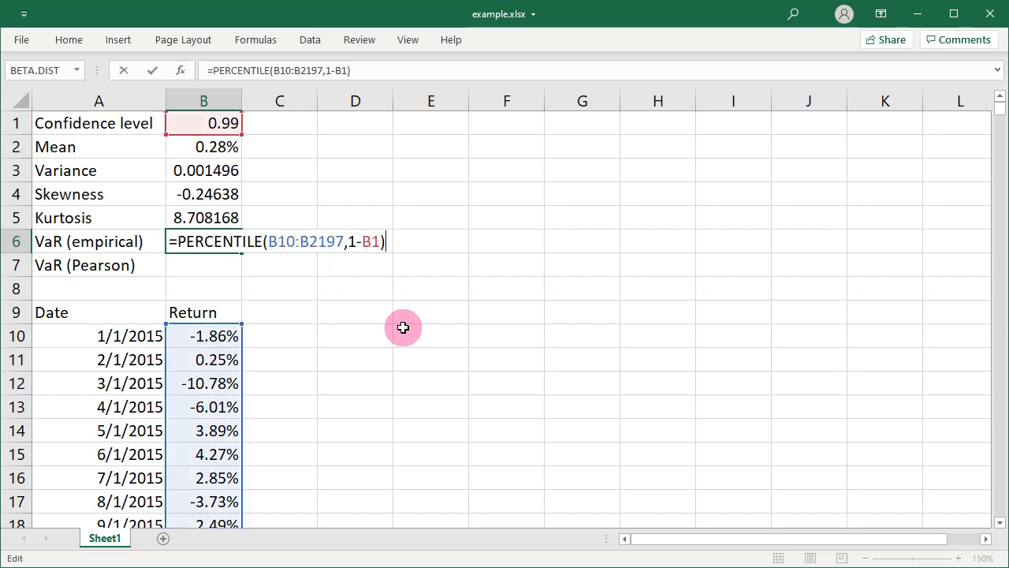
{"action": "key", "text": "Escape"}
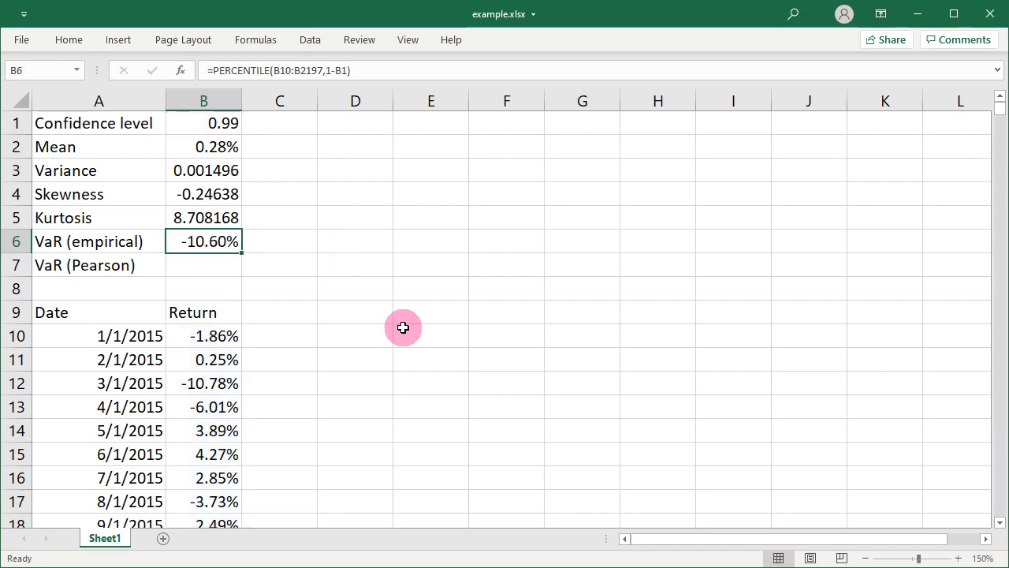
{"action": "key", "text": "Down"}
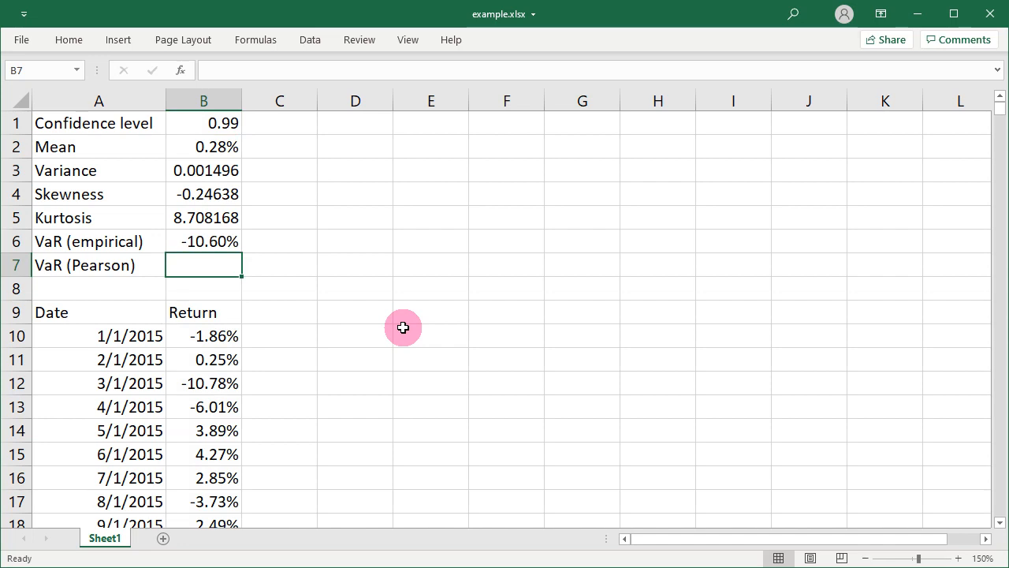
Enter the formula =QRS.PEARSON.TYPE(B2,B3,B4,B5) in cell C7 to determine the Pearson distribution type
{"action": "left_click", "coordinate": [283, 268]}
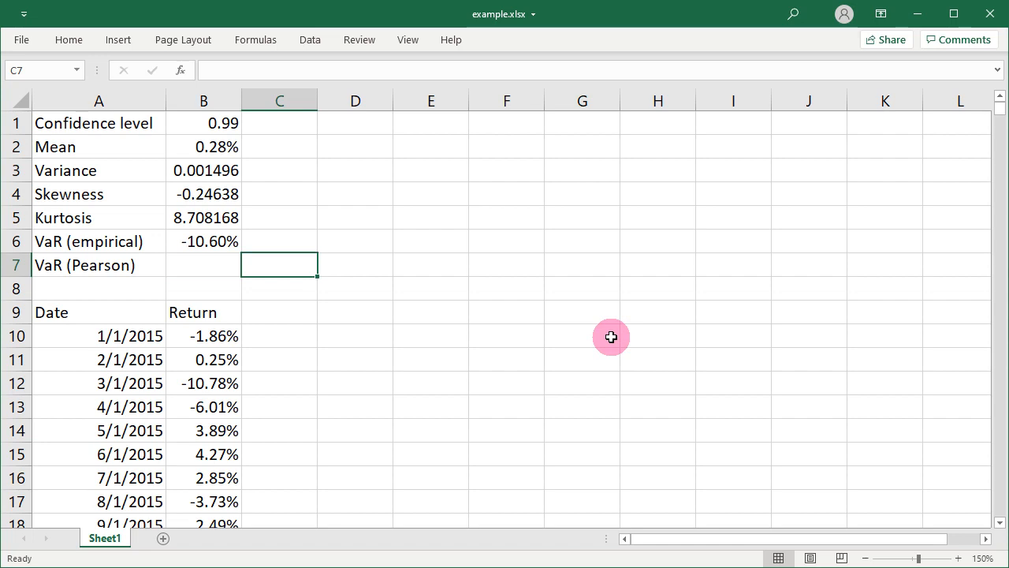
{"action": "type", "text": "="}
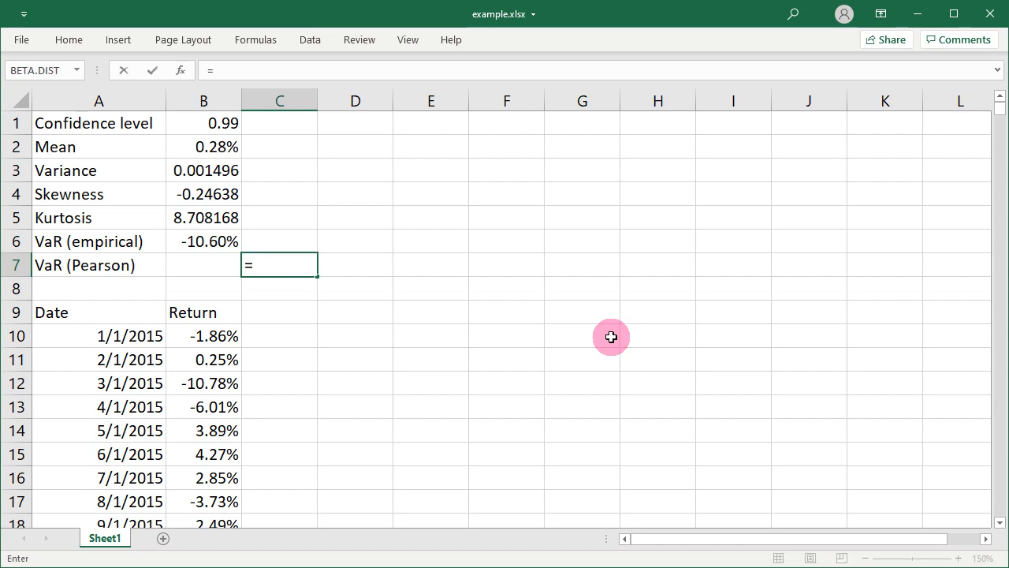
{"action": "type", "text": "Q"}
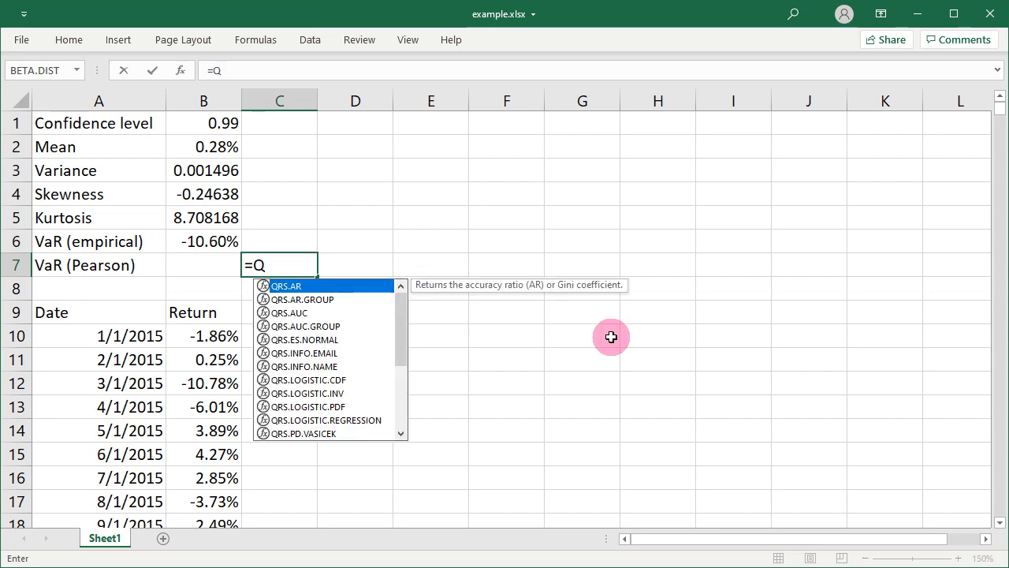
{"action": "type", "text": "RS.PEARSON"}
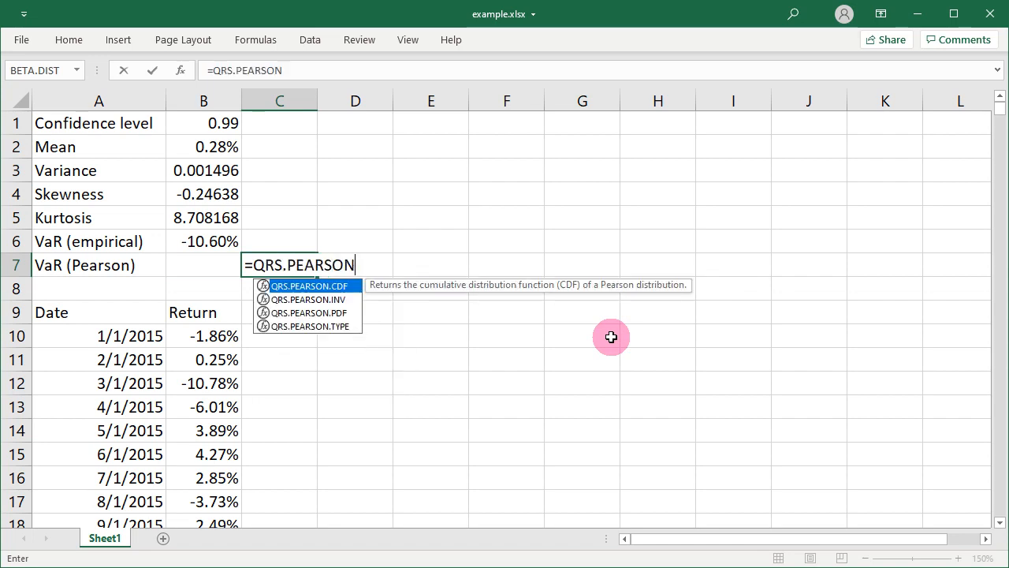
{"action": "type", "text": ".TYPE("}
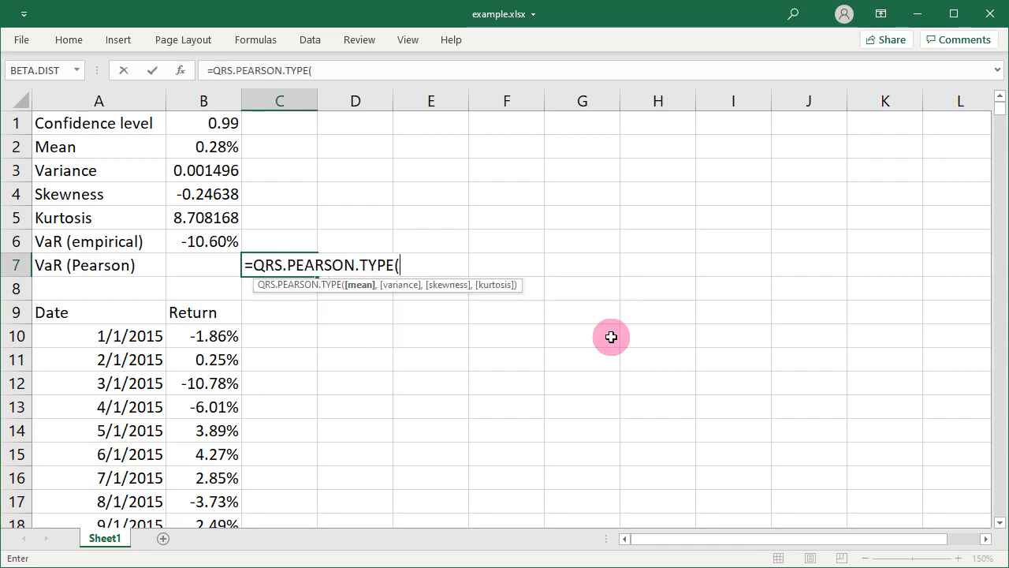
{"action": "left_click", "coordinate": [229, 148]}
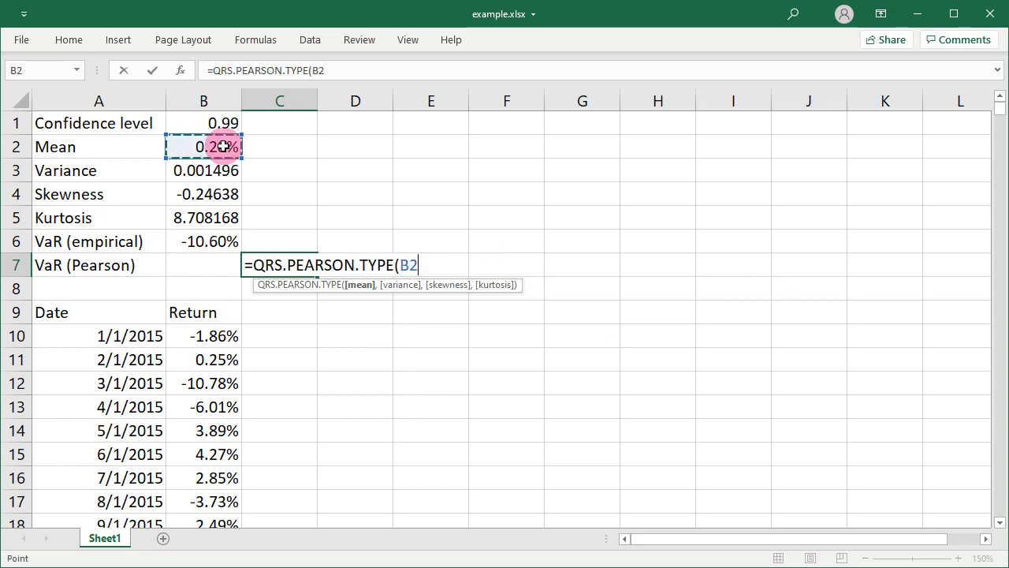
{"action": "type", "text": ","}
{"action": "left_click", "coordinate": [213, 171]}
{"action": "type", "text": ","}
{"action": "left_click", "coordinate": [223, 194]}
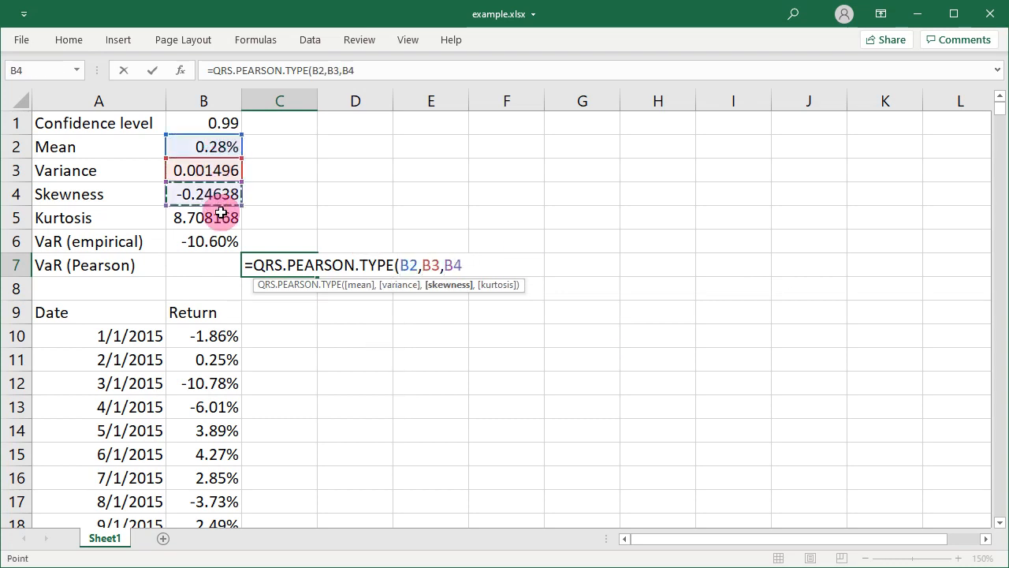
{"action": "type", "text": ","}
{"action": "left_click", "coordinate": [223, 218]}
{"action": "type", "text": ")"}
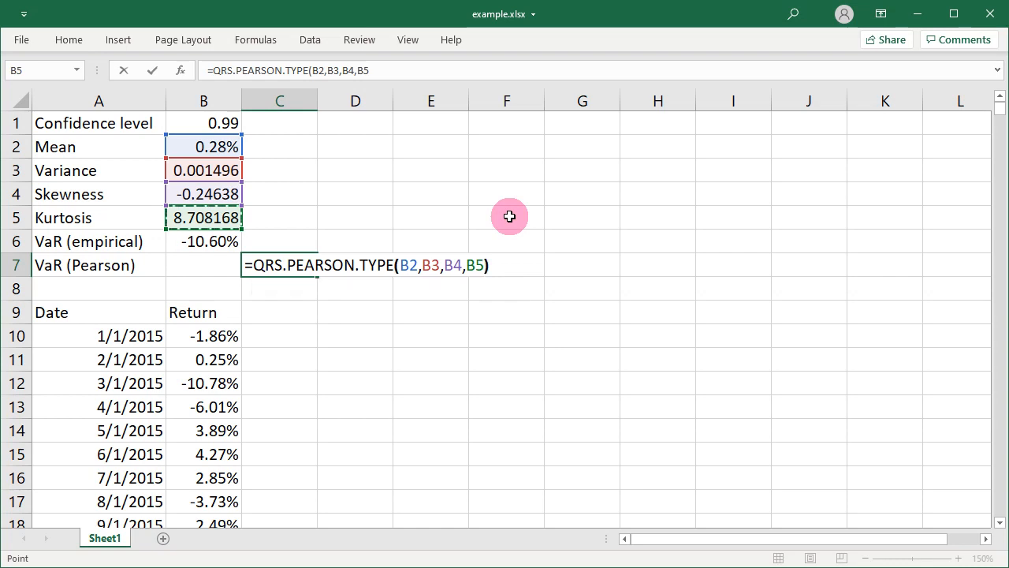
{"action": "key", "text": "ctrl+Return"}
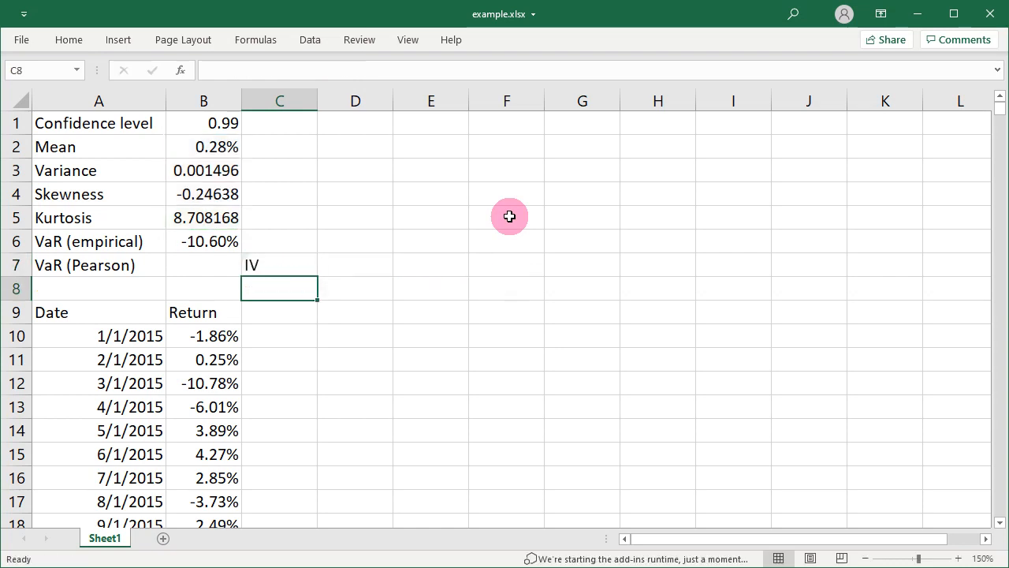
{"action": "key", "text": "Up"}
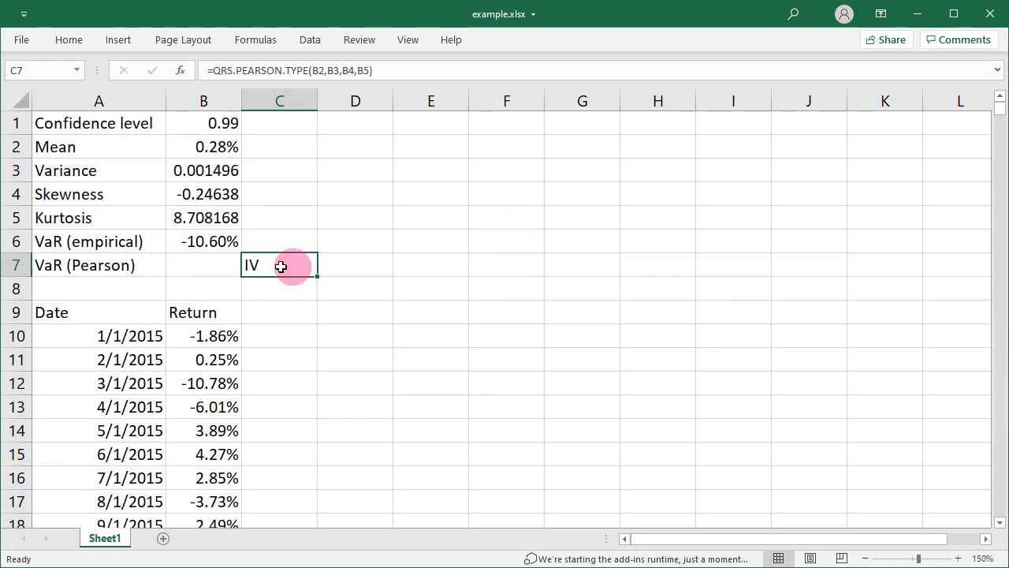
Calculate the Pearson VaR in cell B7 with the formula =QRS.VAR.PEARSON(B1,B2,B3,B4,B5)
{"action": "left_click", "coordinate": [205, 267]}
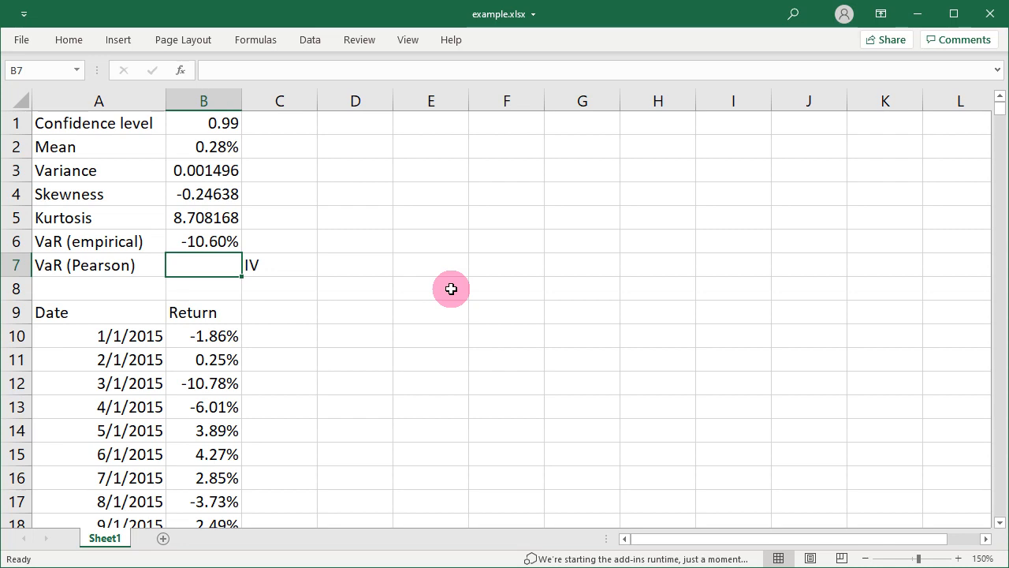
{"action": "type", "text": "=QR"}
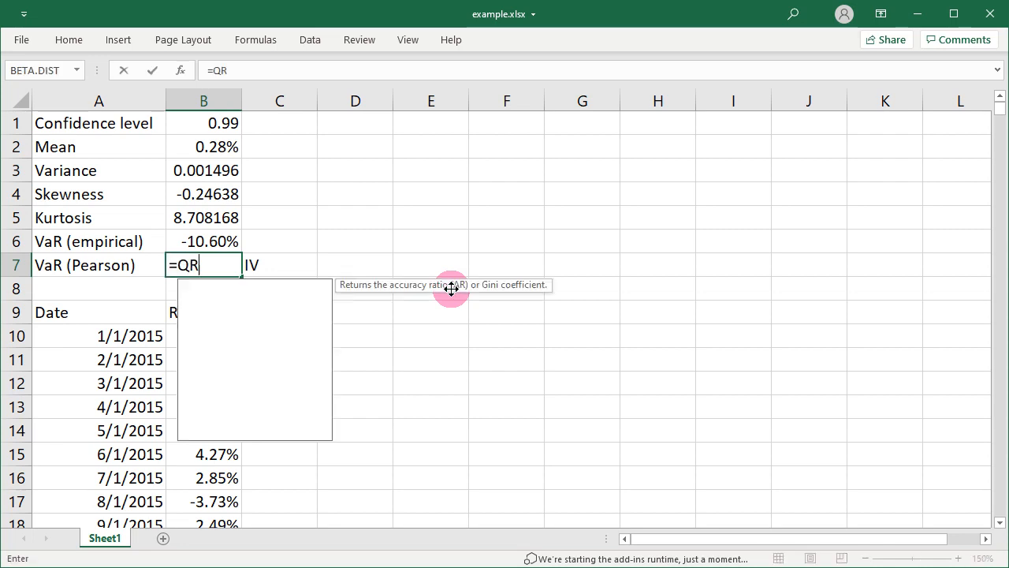
{"action": "type", "text": "S.VAR."}
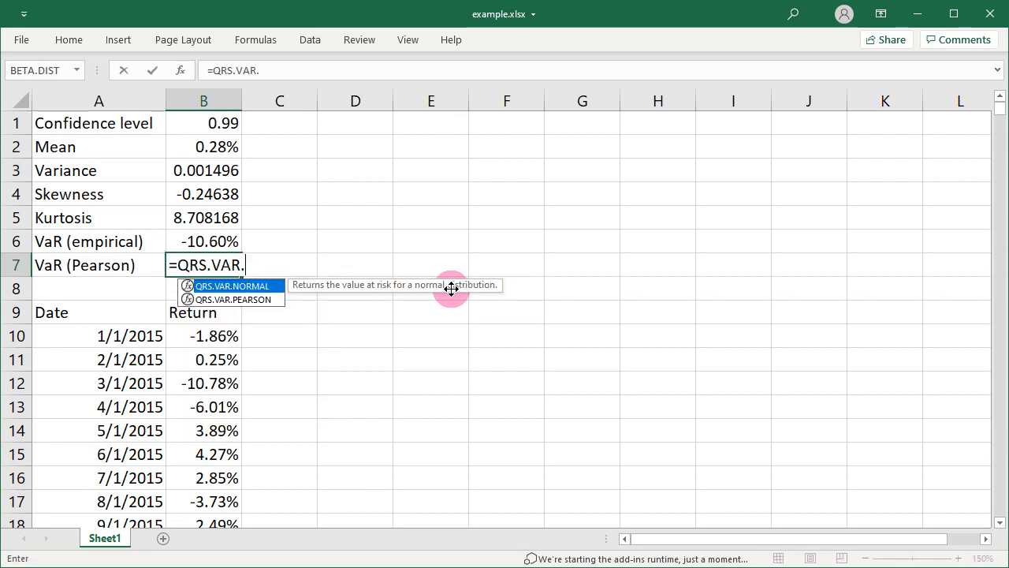
{"action": "type", "text": "PEARSON("}
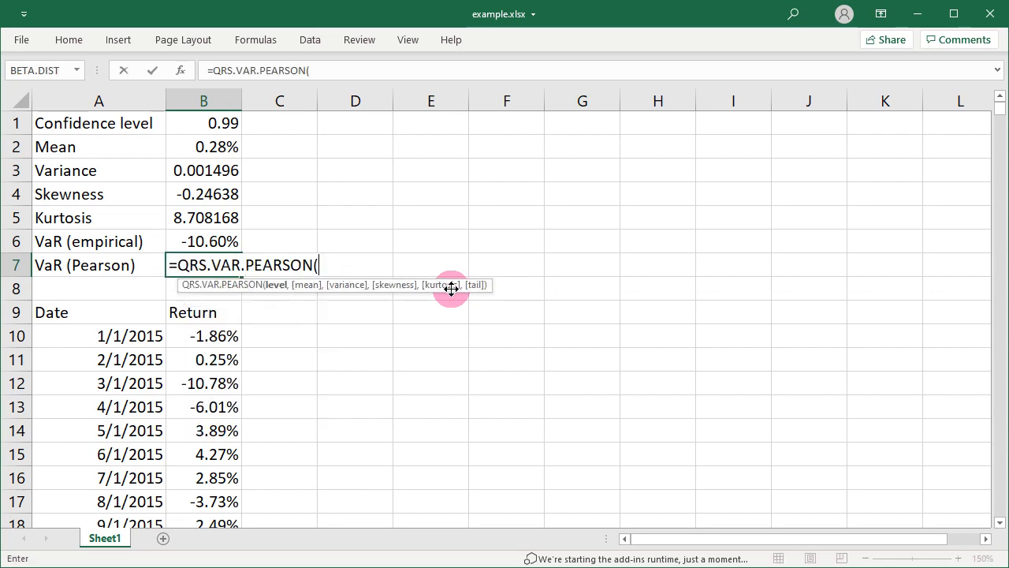
{"action": "left_click", "coordinate": [208, 121]}
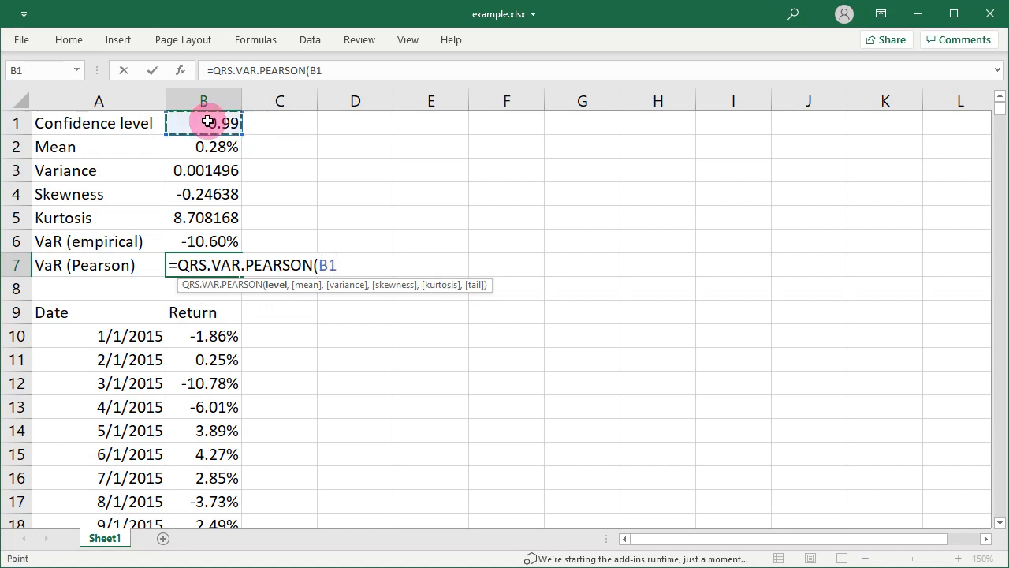
{"action": "type", "text": ","}
{"action": "left_click", "coordinate": [218, 147]}
{"action": "type", "text": ","}
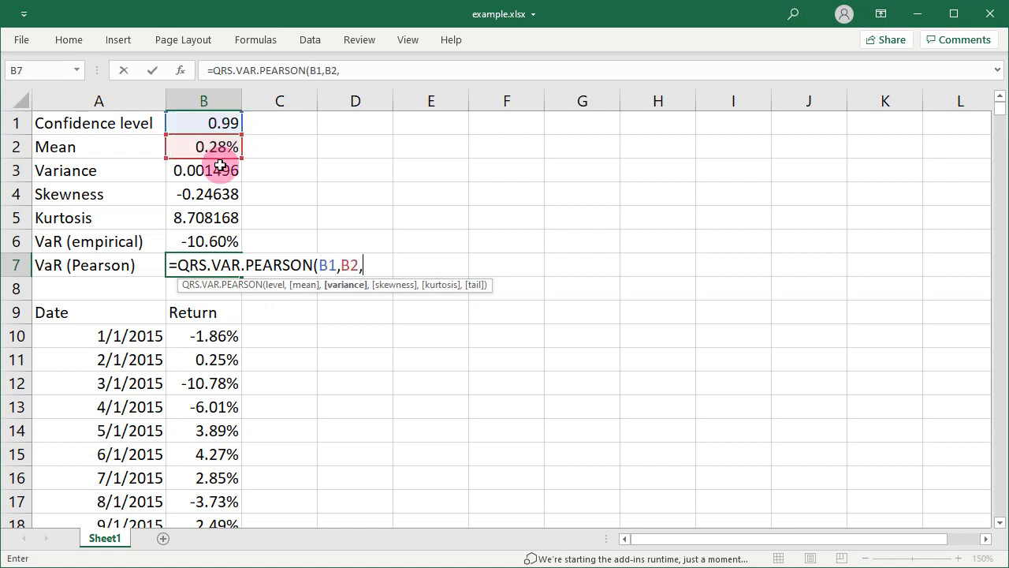
{"action": "left_click", "coordinate": [219, 169]}
{"action": "type", "text": ","}
{"action": "left_click", "coordinate": [221, 193]}
{"action": "type", "text": ","}
{"action": "left_click", "coordinate": [222, 213]}
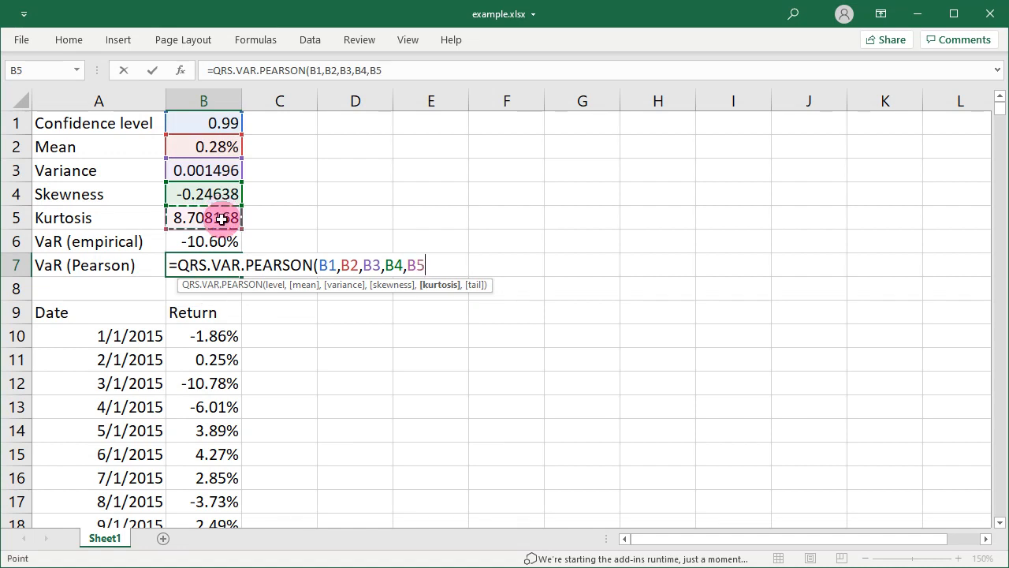
{"action": "type", "text": ")"}
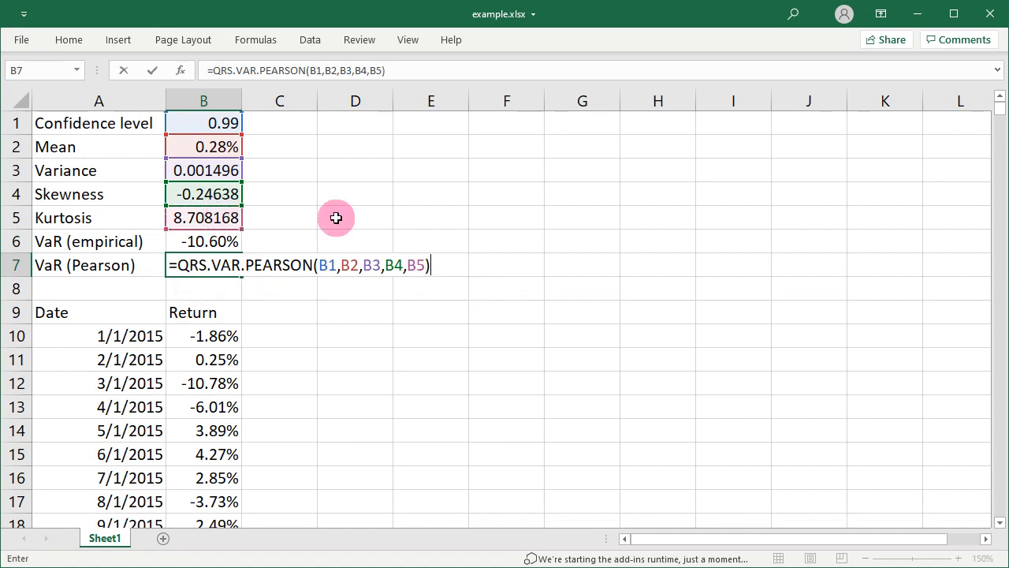
{"action": "key", "text": "Return"}
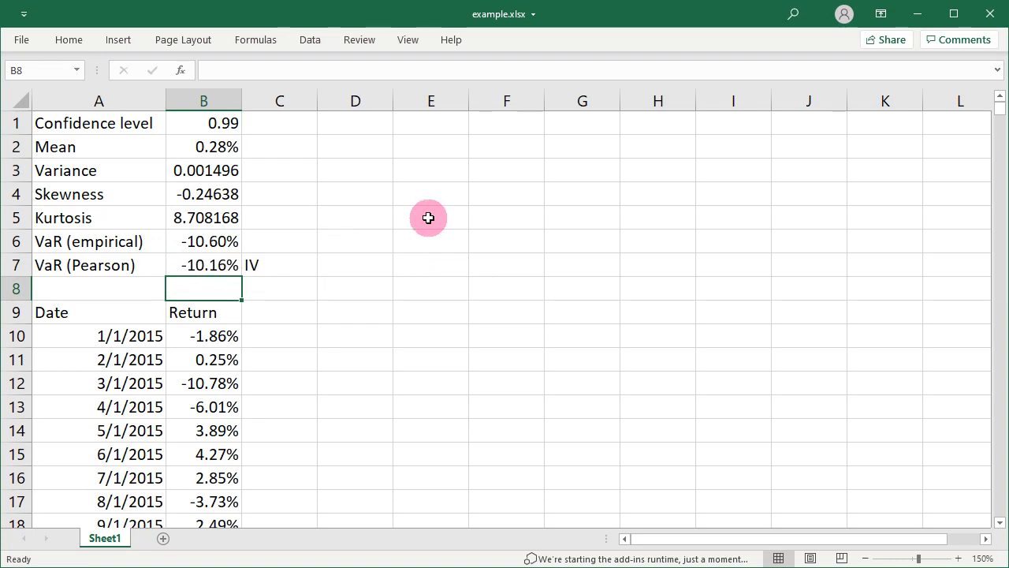
{"action": "key", "text": "Up"}
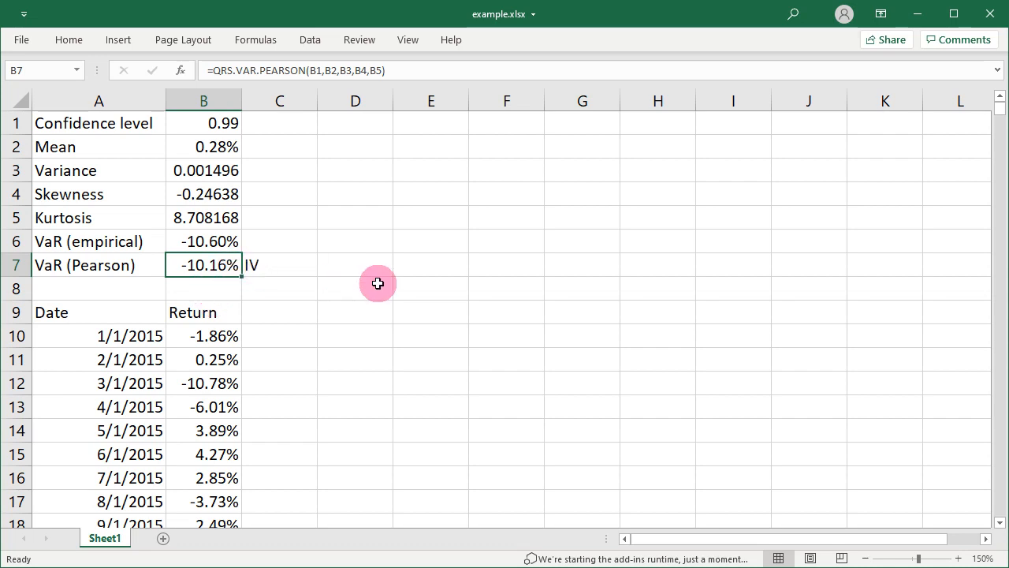
Set the confidence level in cell B1 to 0.95 to recalculate both VaR figures
{"action": "left_click", "coordinate": [226, 124]}
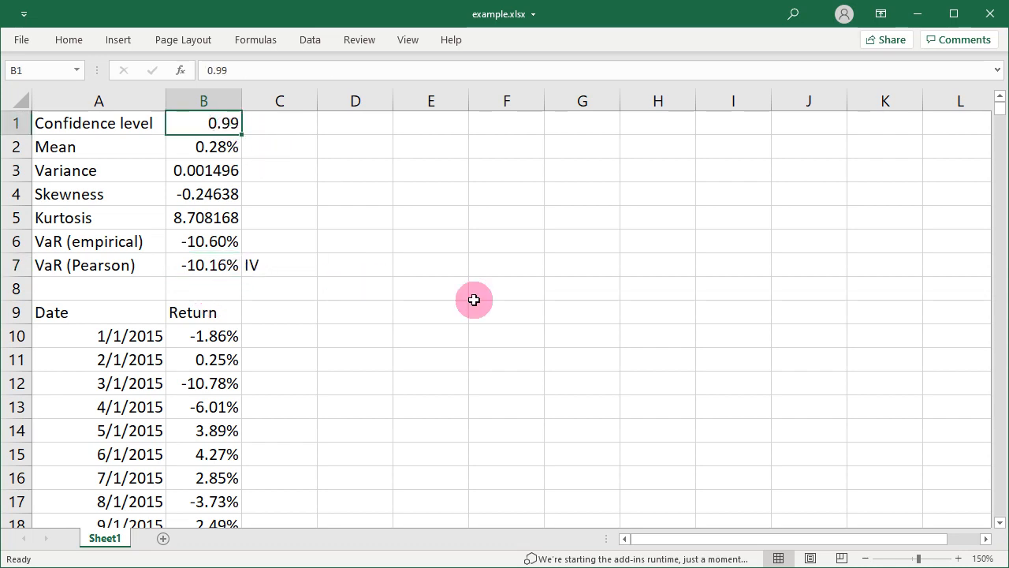
{"action": "type", "text": "0.95"}
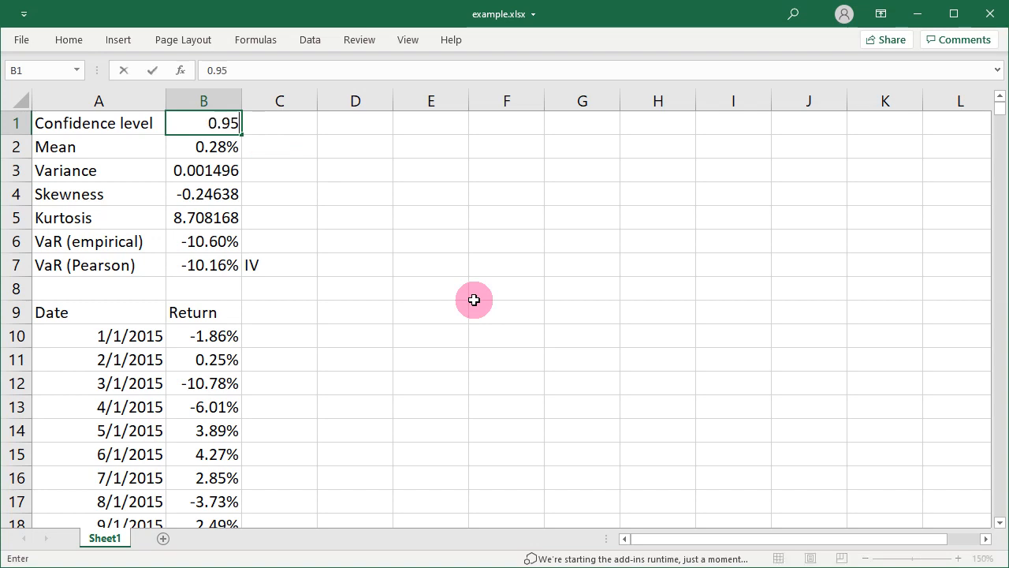
{"action": "key", "text": "Return"}
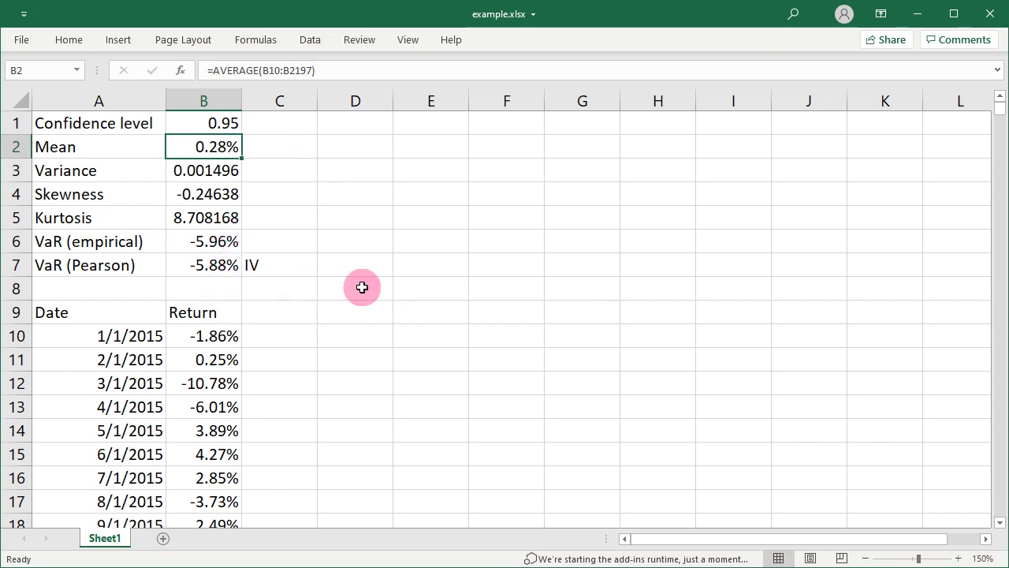
Set the confidence level in cell B1 to 0.999 and check the Pearson VaR in cell B7
{"action": "key", "text": "Up"}
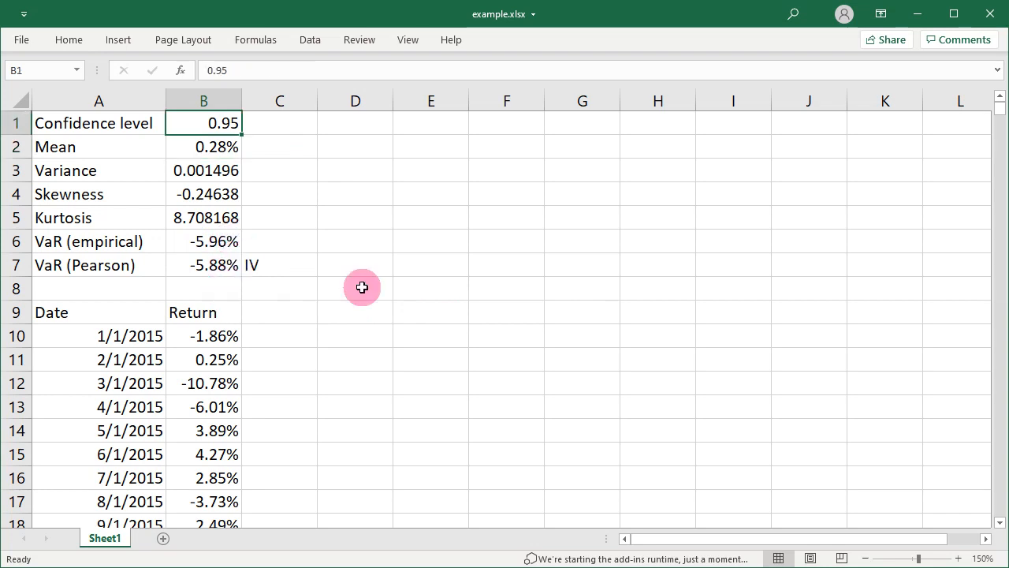
{"action": "type", "text": "0."}
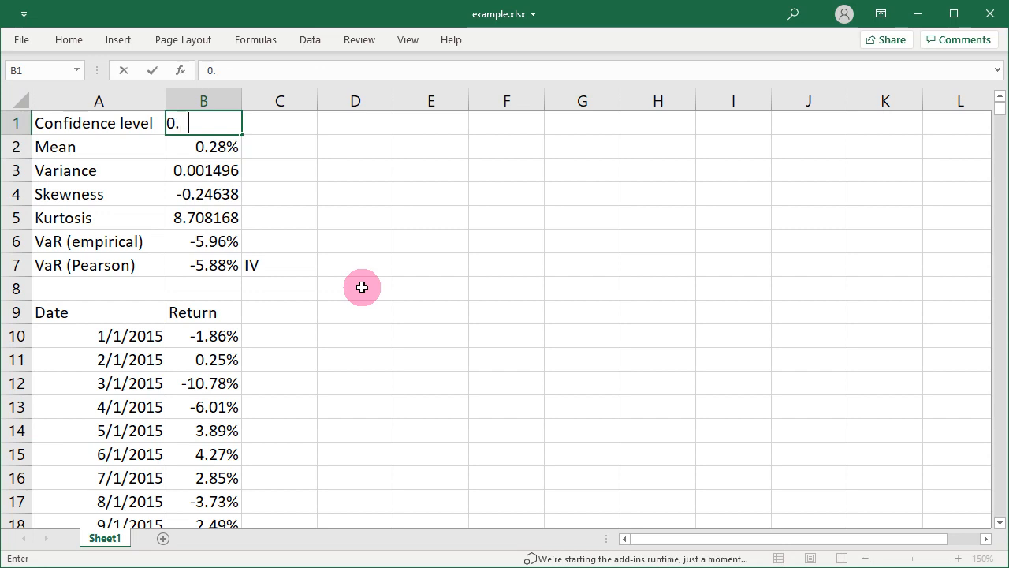
{"action": "type", "text": "999"}
{"action": "key", "text": "Return"}
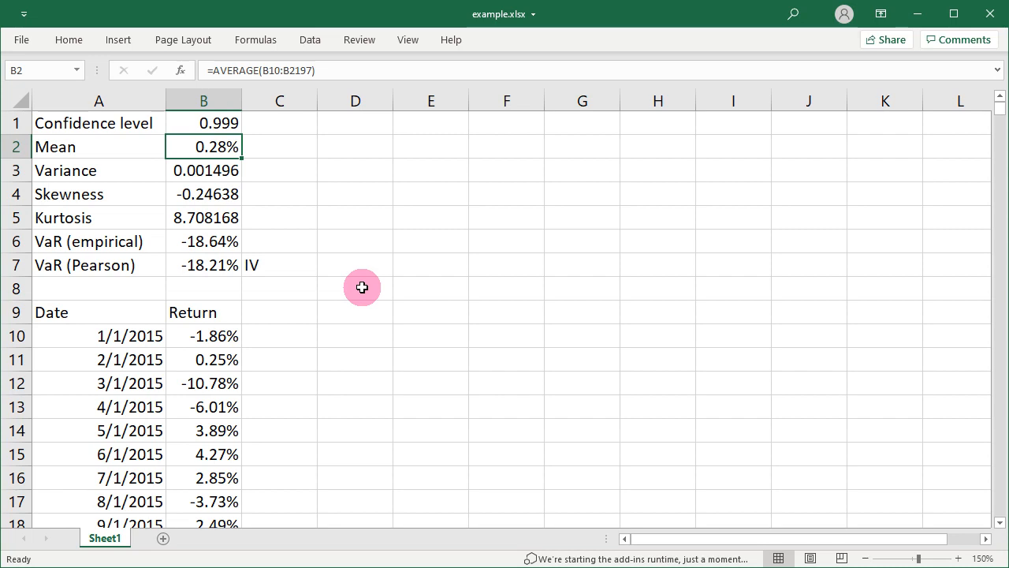
{"action": "left_click", "coordinate": [198, 265]}
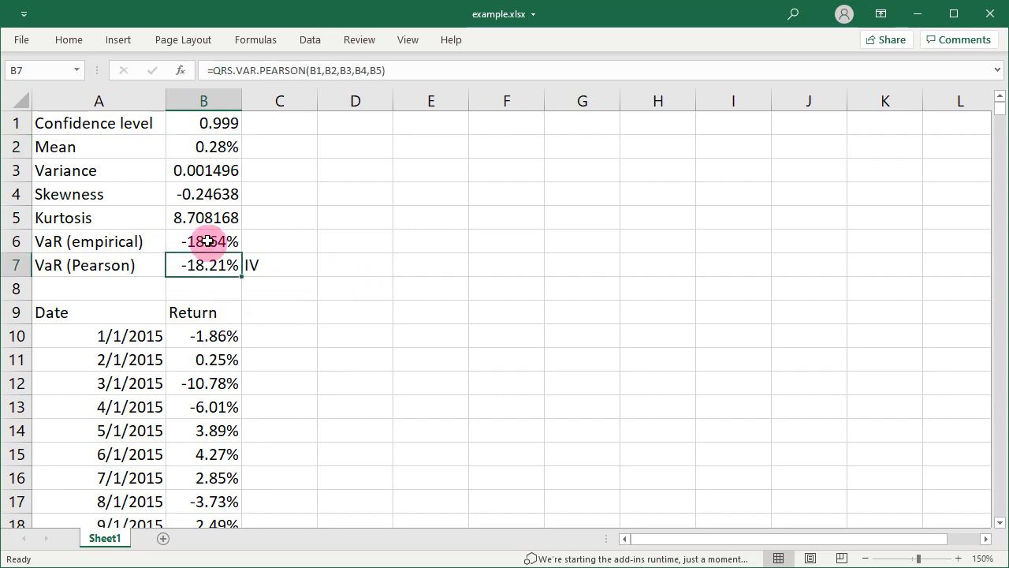
Set the confidence level in cell B1 to 0.9999 and compare the Pearson VaR in B7 with the empirical VaR in B6
{"action": "left_click", "coordinate": [213, 127]}
{"action": "type", "text": "0.9999"}
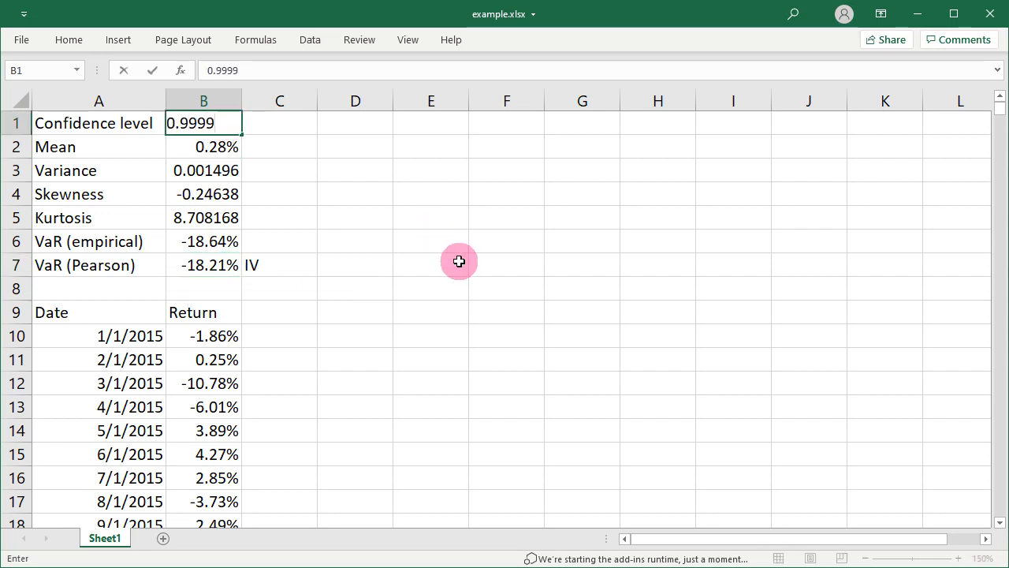
{"action": "key", "text": "Return"}
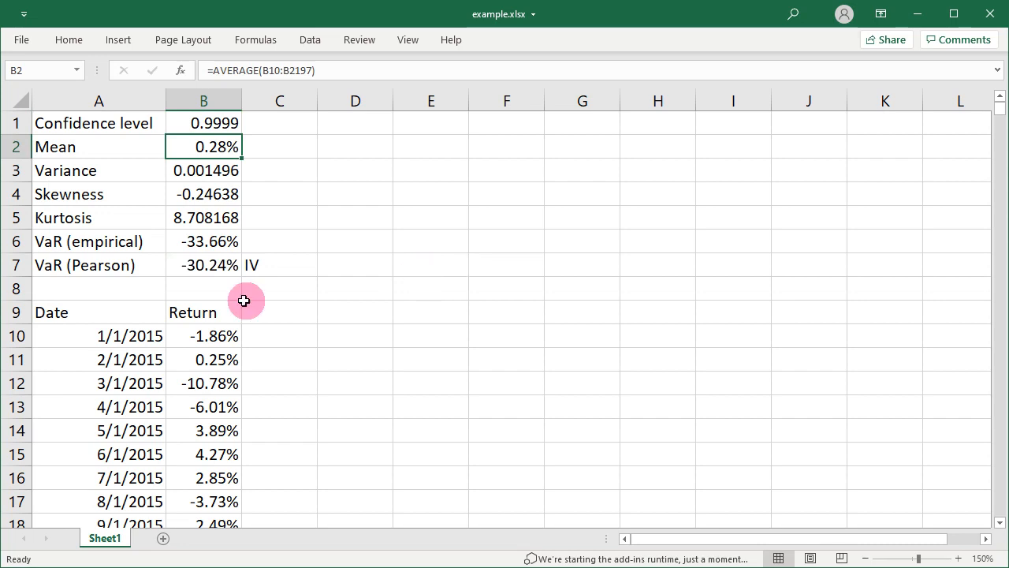
{"action": "left_click", "coordinate": [214, 267]}
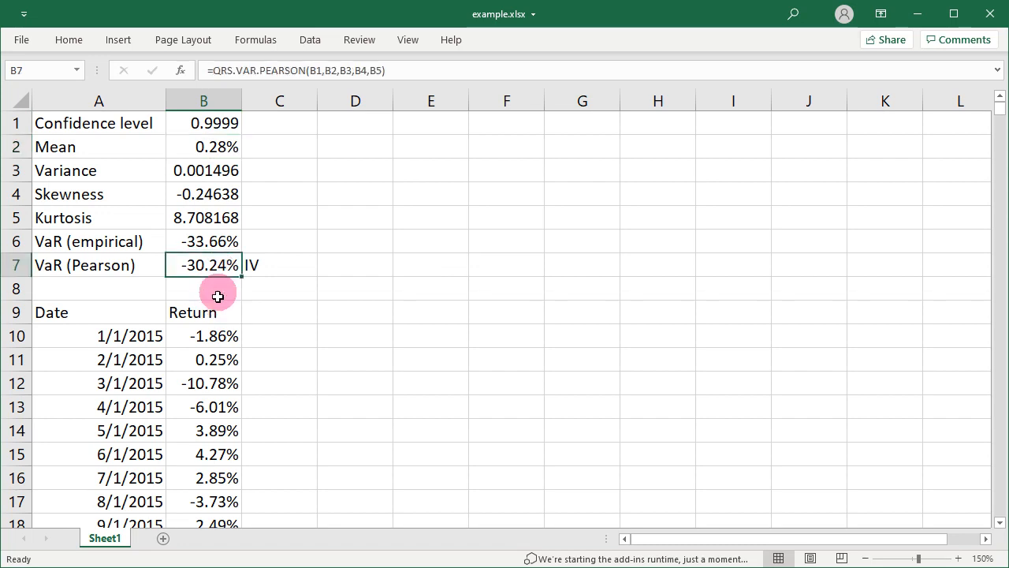
{"action": "left_click", "coordinate": [212, 244]}
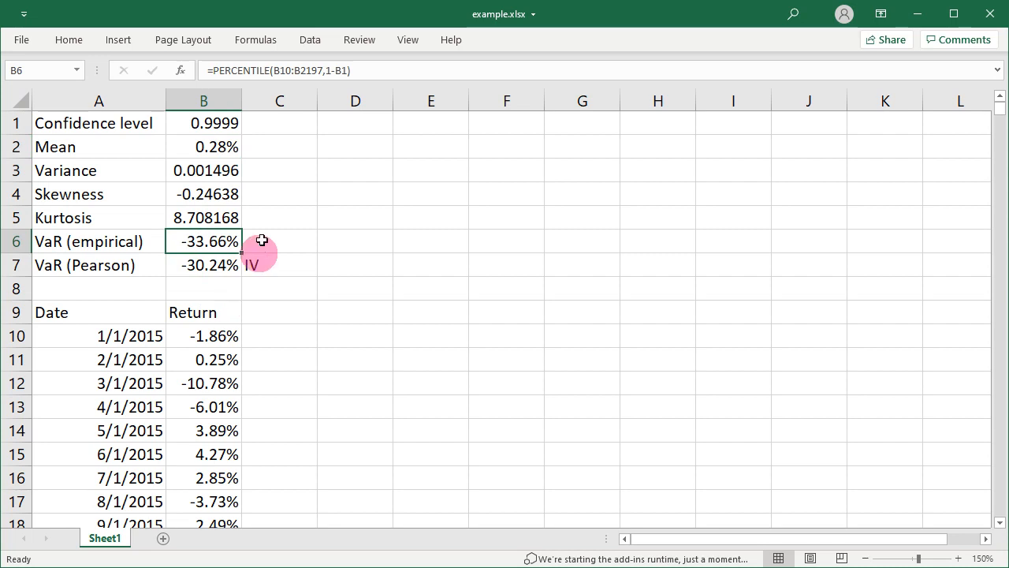
Add a tail argument of 1 to the Pearson VaR formula in B7, making it =QRS.VAR.PEARSON(B1,B2,B3,B4,B5,1)
{"action": "left_click", "coordinate": [224, 263]}
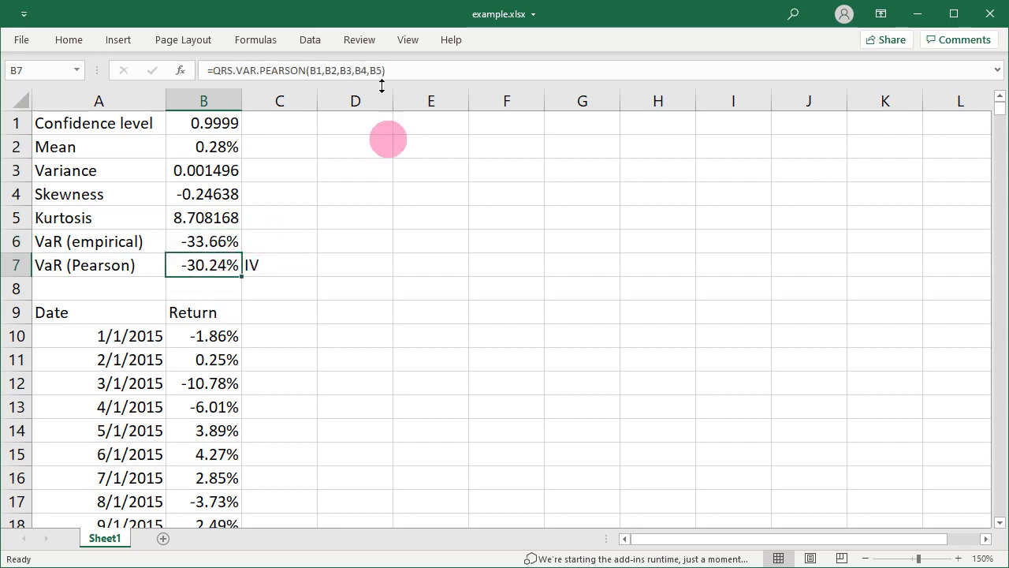
{"action": "left_click", "coordinate": [381, 70]}
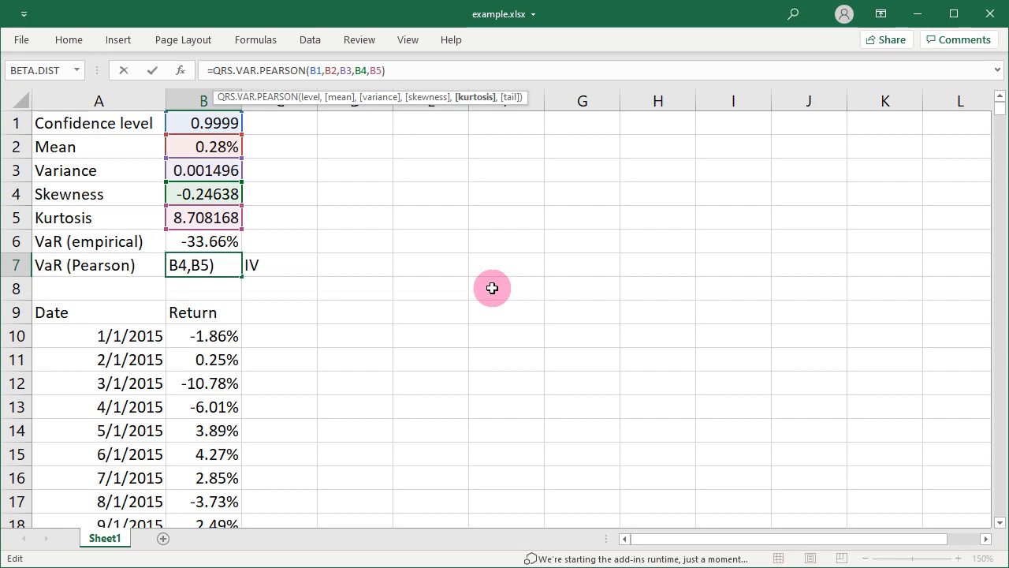
{"action": "type", "text": ","}
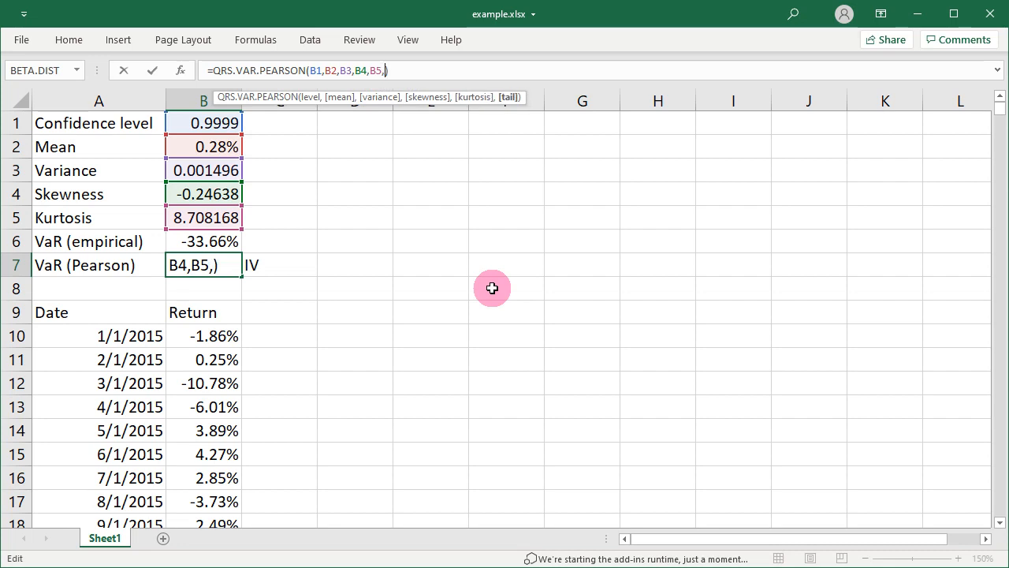
{"action": "type", "text": "1"}
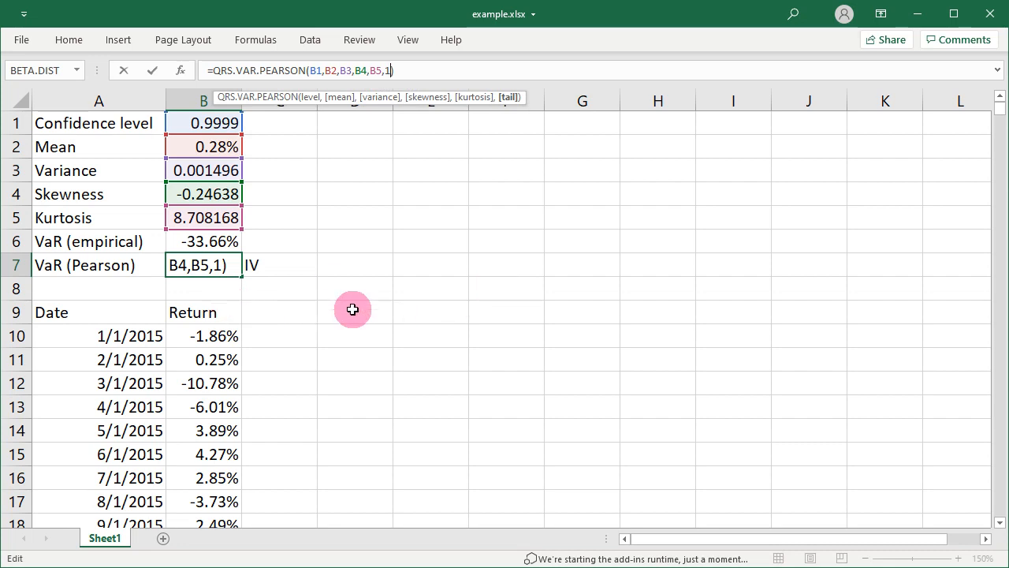
{"action": "key", "text": "Return"}
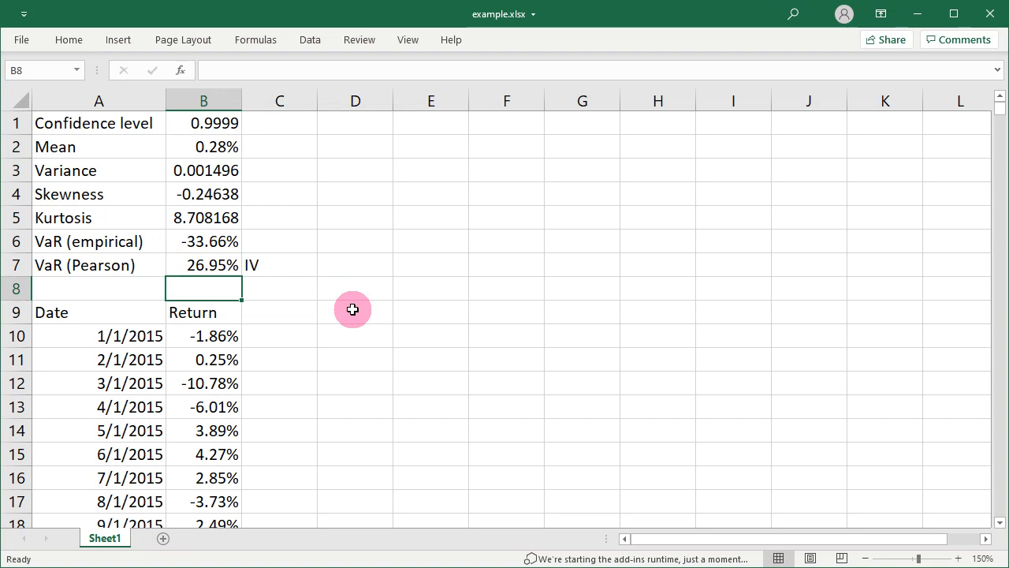
Change the tail argument in the B7 Pearson VaR formula to -1 and check the recalculated cell
{"action": "key", "text": "Up"}
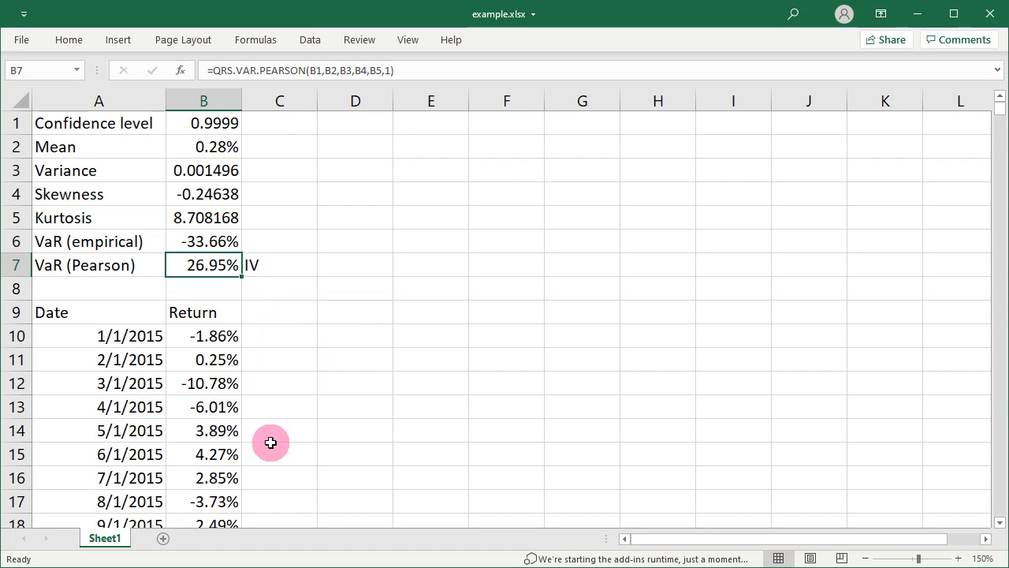
{"action": "left_click", "coordinate": [384, 71]}
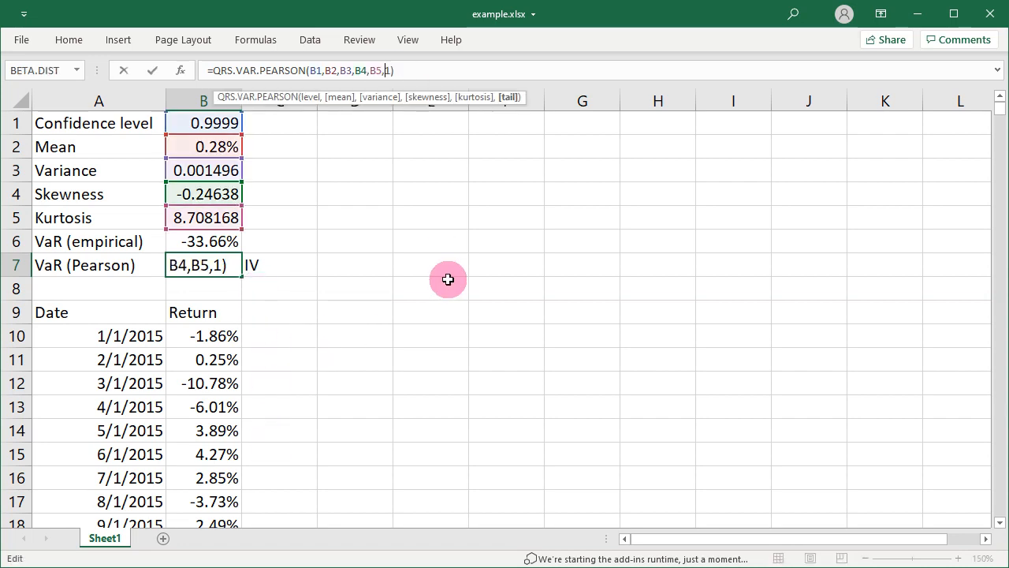
{"action": "type", "text": "-"}
{"action": "key", "text": "Return"}
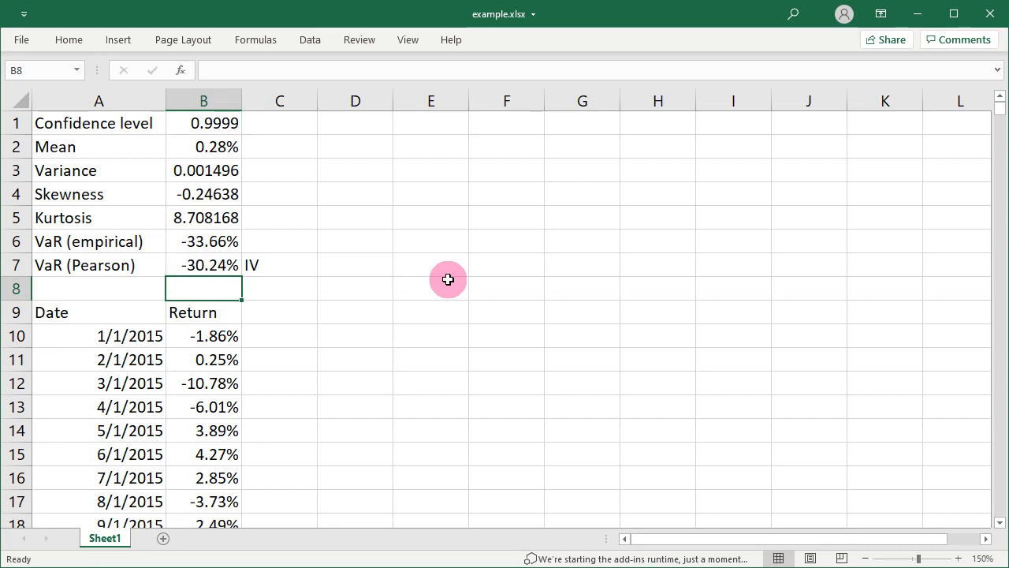
{"action": "key", "text": "Up"}
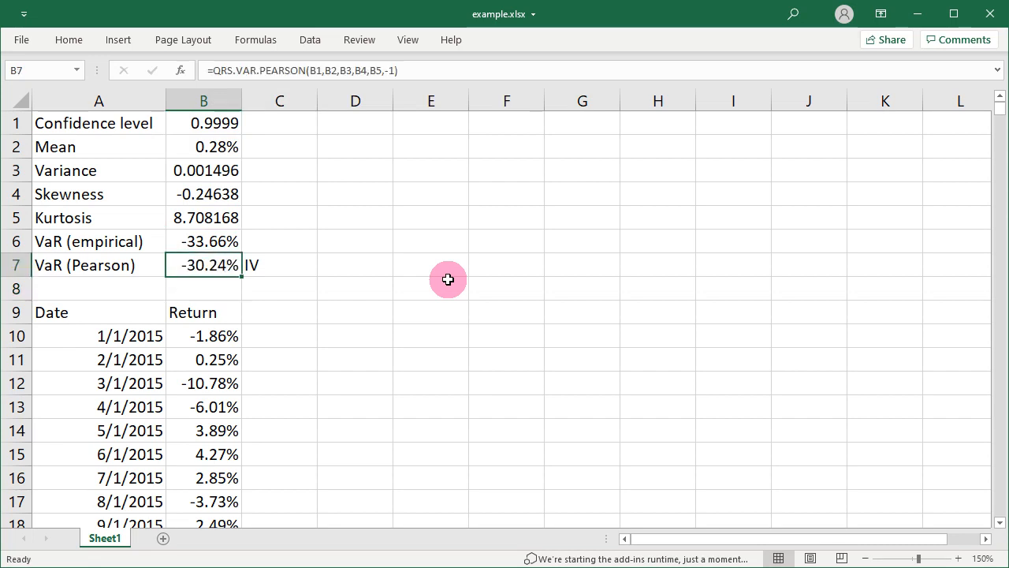
Set the skewness in B4 to 0 and the kurtosis in B5 to 3, and compare the Pearson and empirical VaR
{"action": "left_click", "coordinate": [203, 194]}
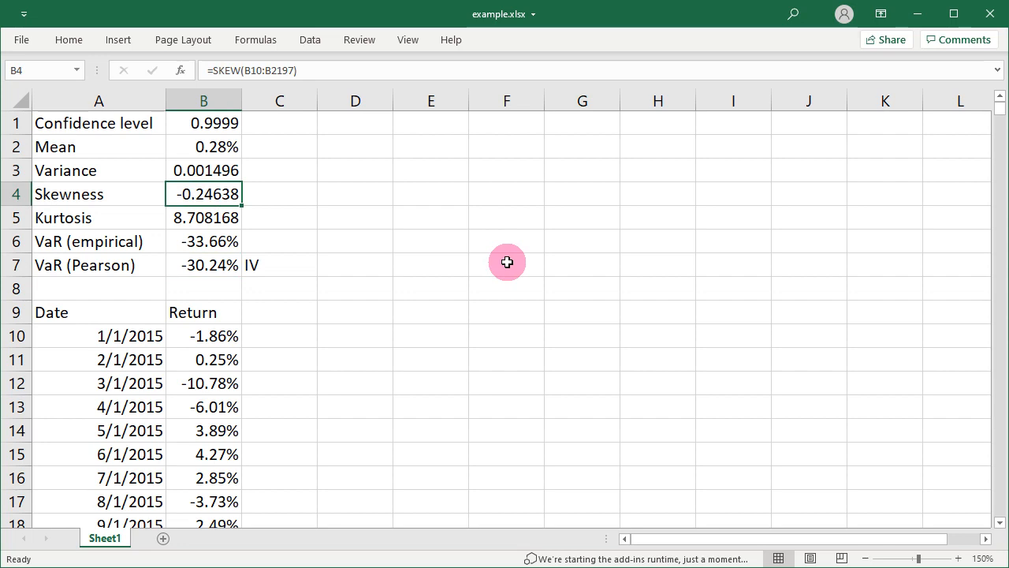
{"action": "type", "text": "0"}
{"action": "key", "text": "Return"}
{"action": "type", "text": "3"}
{"action": "key", "text": "Return"}
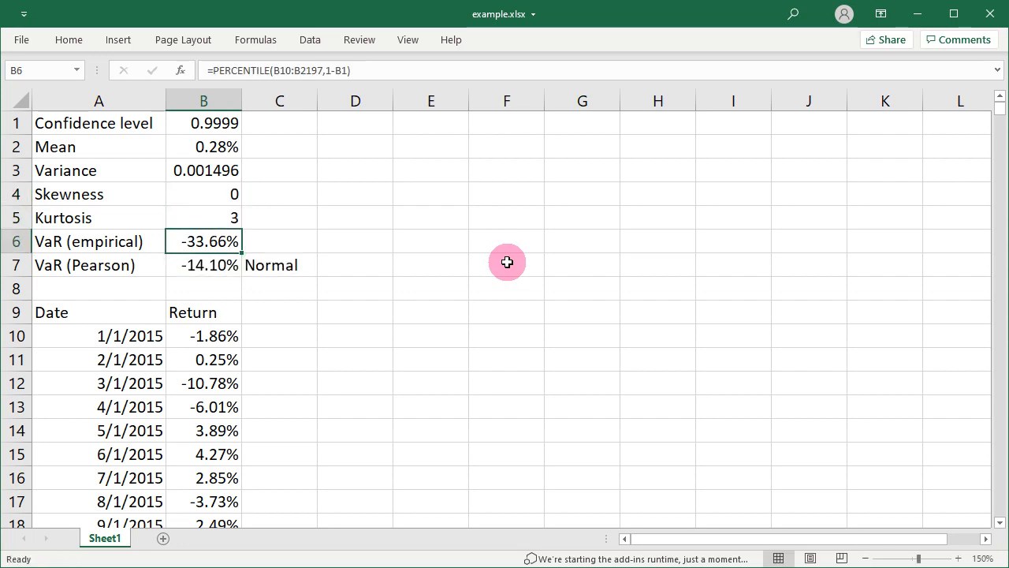
{"action": "key", "text": "Down"}
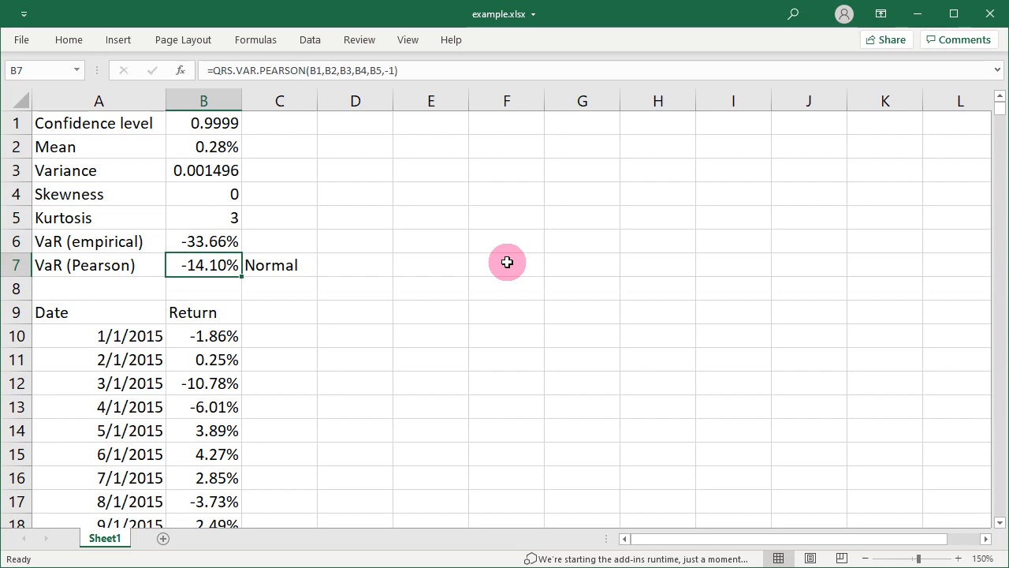
{"action": "key", "text": "Up"}
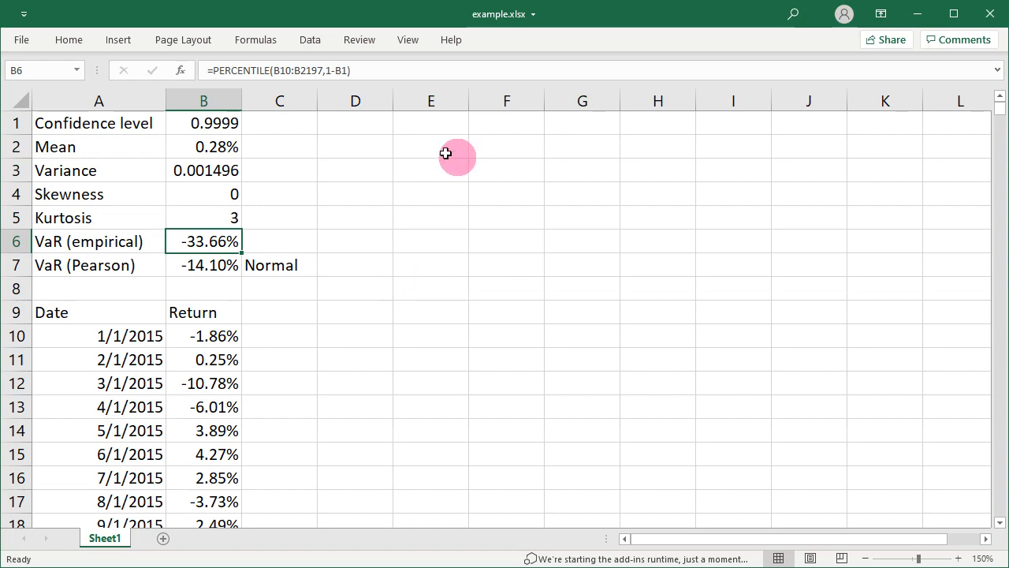
Show the QRS Toolbox task pane and view the status history and purchase section at the end of the QRS.VAR.PEARSON page
{"action": "left_click", "coordinate": [69, 39]}
{"action": "left_click", "coordinate": [945, 83]}
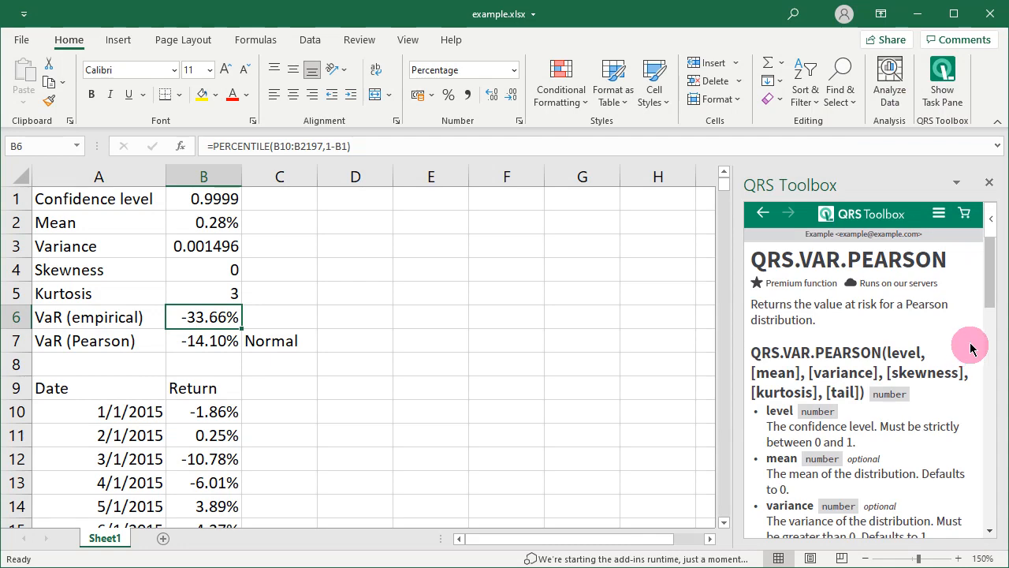
{"action": "left_click_drag", "start_coordinate": [991, 272], "coordinate": [991, 499]}
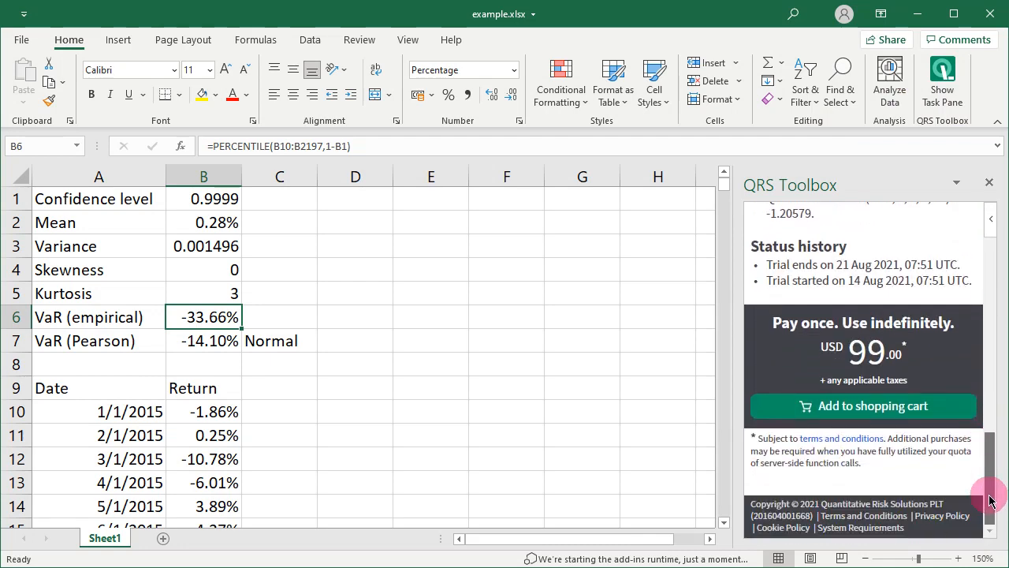